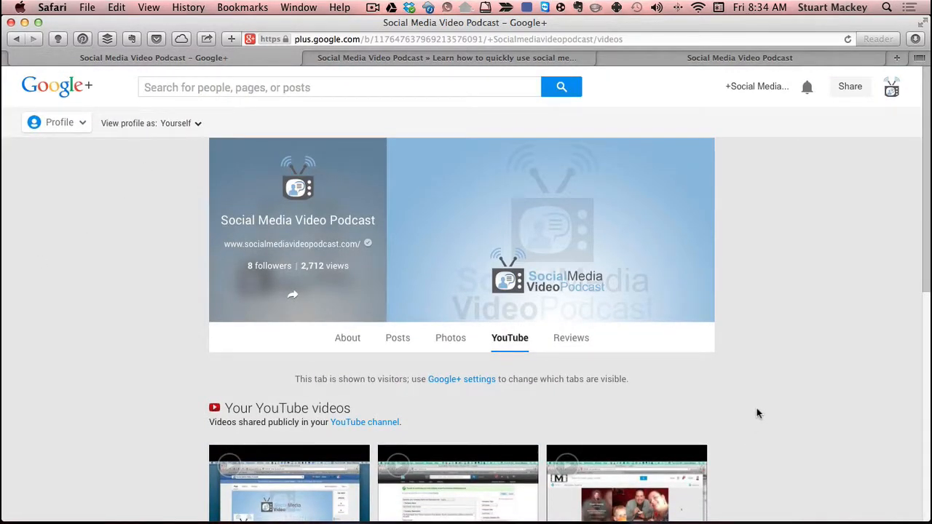
Step: Open the linked YouTube channel from the Social Media Video Podcast page on Google+
{"action": "scroll", "coordinate": [756, 408], "scroll_direction": "down", "scroll_amount": 3}
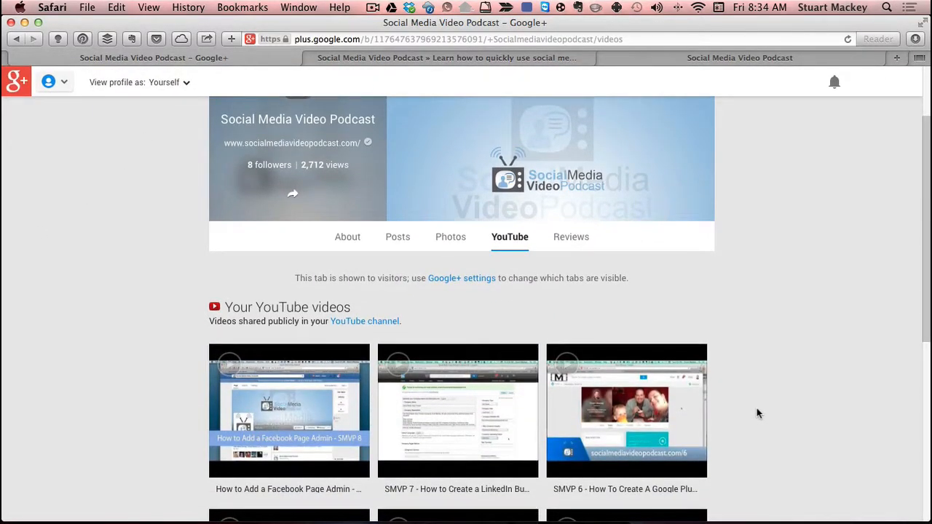
{"action": "scroll", "coordinate": [757, 414], "scroll_direction": "down", "scroll_amount": 3}
{"action": "scroll", "coordinate": [756, 414], "scroll_direction": "up", "scroll_amount": 6}
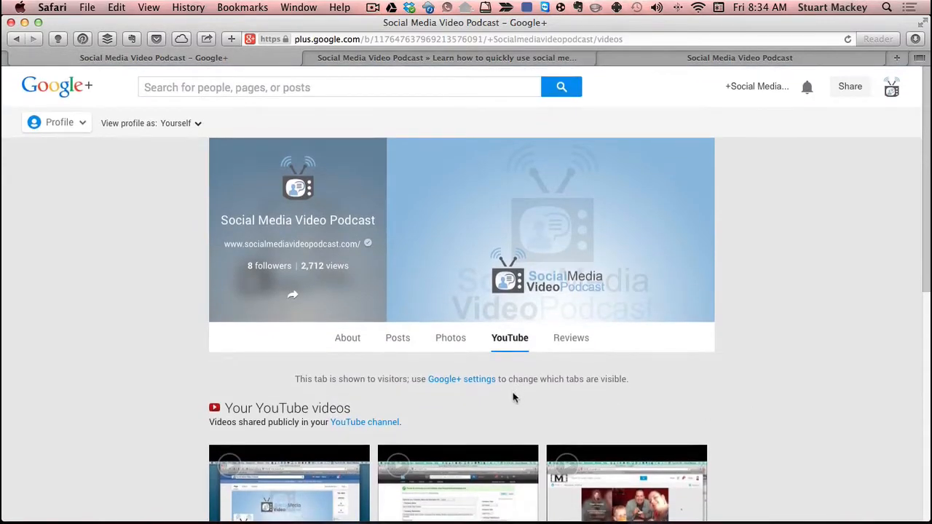
{"action": "left_click", "coordinate": [365, 422]}
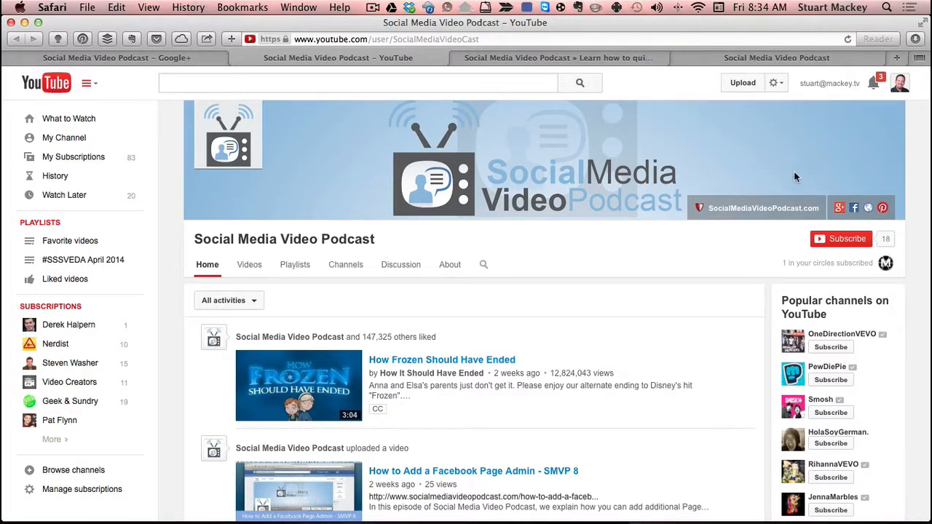
Step: Switch the signed-in YouTube account to the Social Media Video Podcast page
{"action": "left_click", "coordinate": [901, 85]}
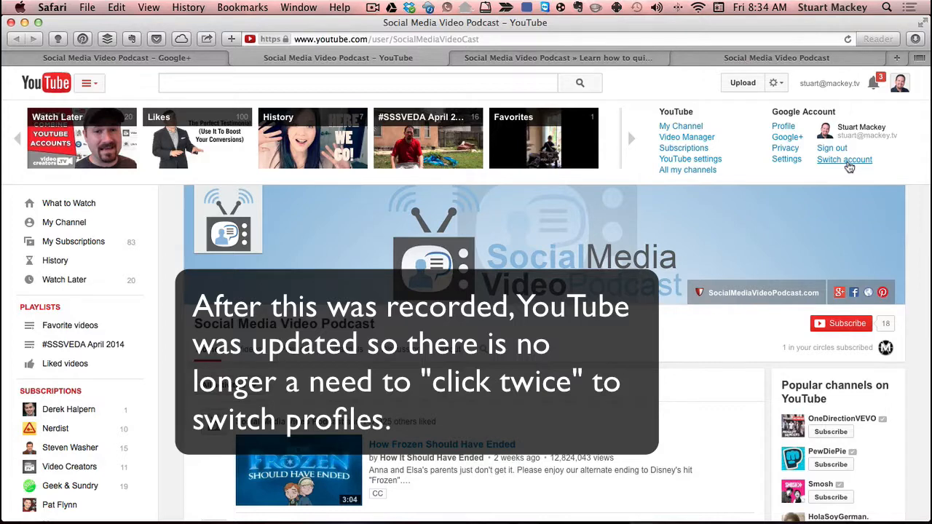
{"action": "left_click", "coordinate": [847, 163]}
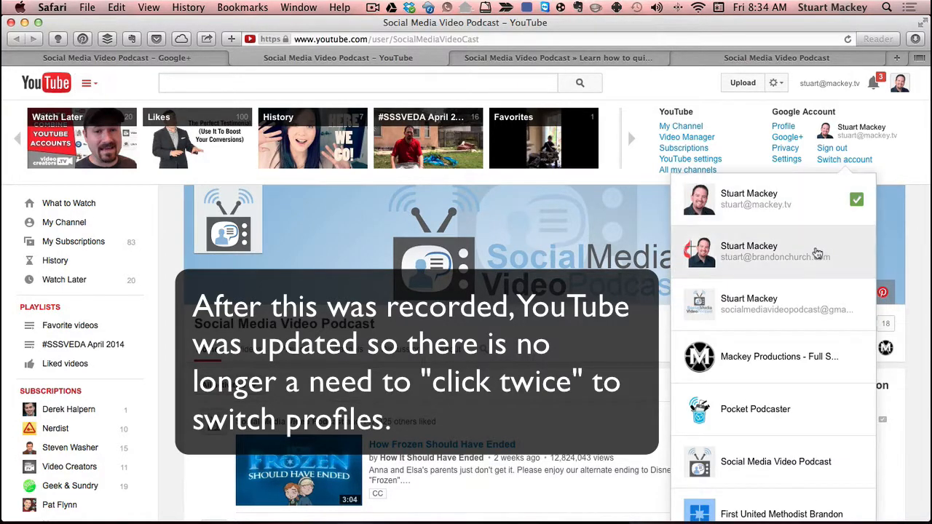
{"action": "scroll", "coordinate": [792, 284], "scroll_direction": "down", "scroll_amount": 3}
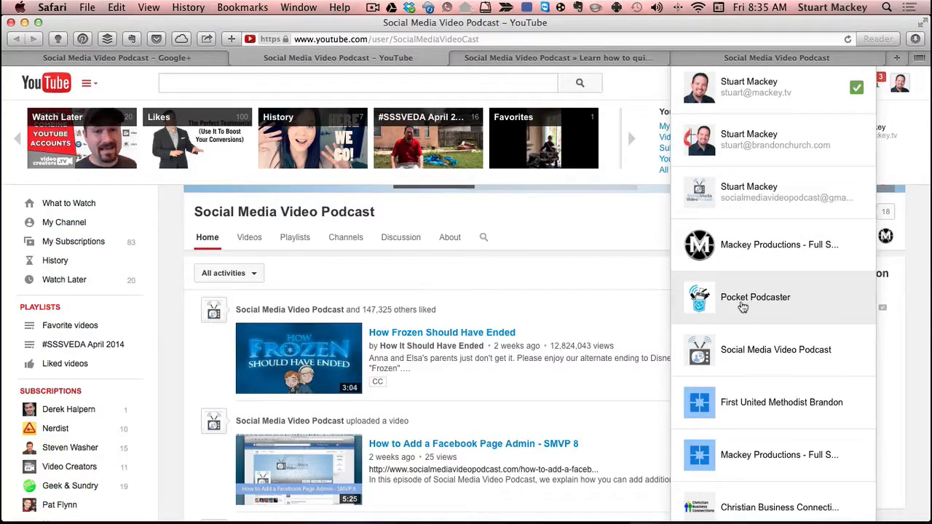
{"action": "scroll", "coordinate": [770, 373], "scroll_direction": "down", "scroll_amount": 3}
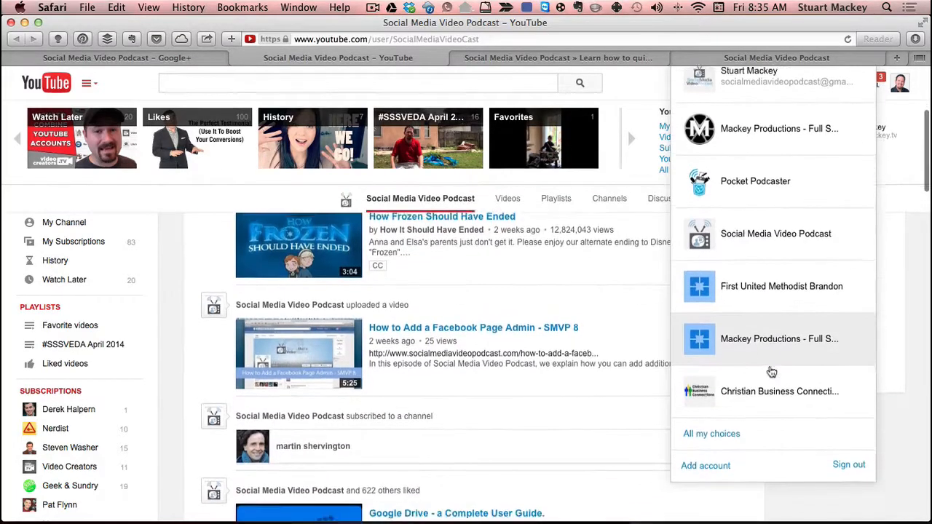
{"action": "scroll", "coordinate": [770, 373], "scroll_direction": "up", "scroll_amount": 5}
{"action": "scroll", "coordinate": [772, 372], "scroll_direction": "down", "scroll_amount": 2}
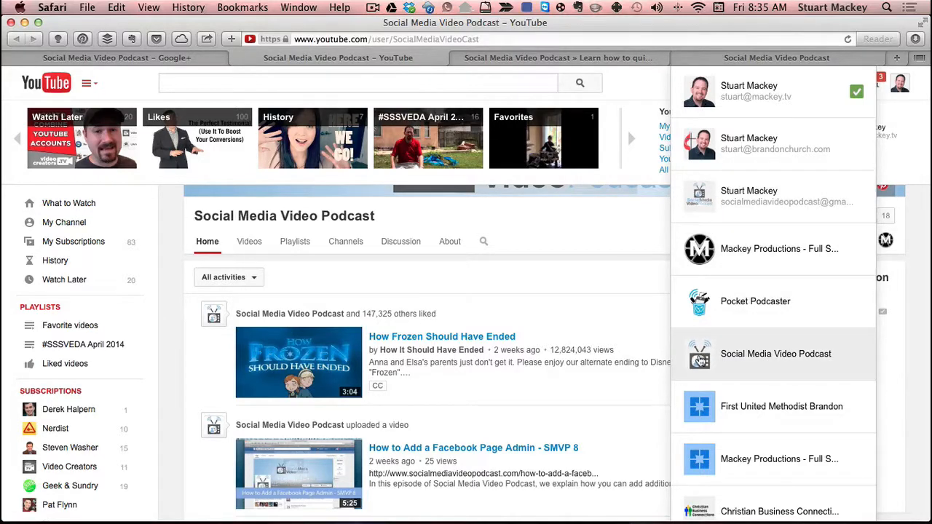
{"action": "left_click", "coordinate": [702, 360]}
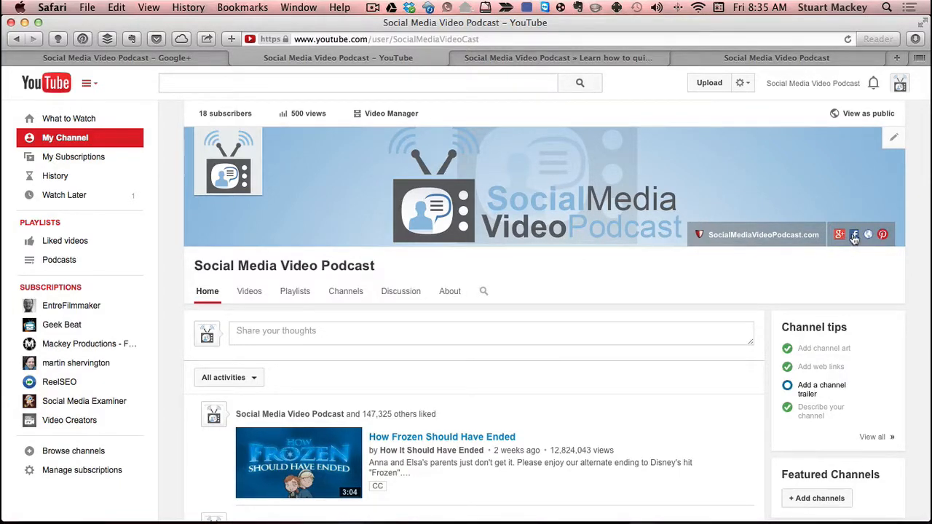
Step: Open the link editor for the channel art and review the custom and social links
{"action": "scroll", "coordinate": [883, 237], "scroll_direction": "down", "scroll_amount": 1}
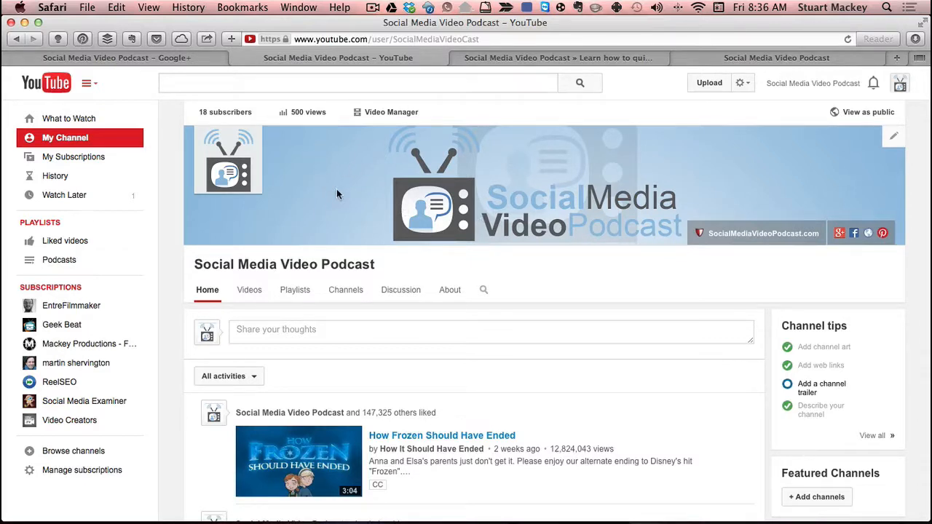
{"action": "left_click", "coordinate": [895, 139]}
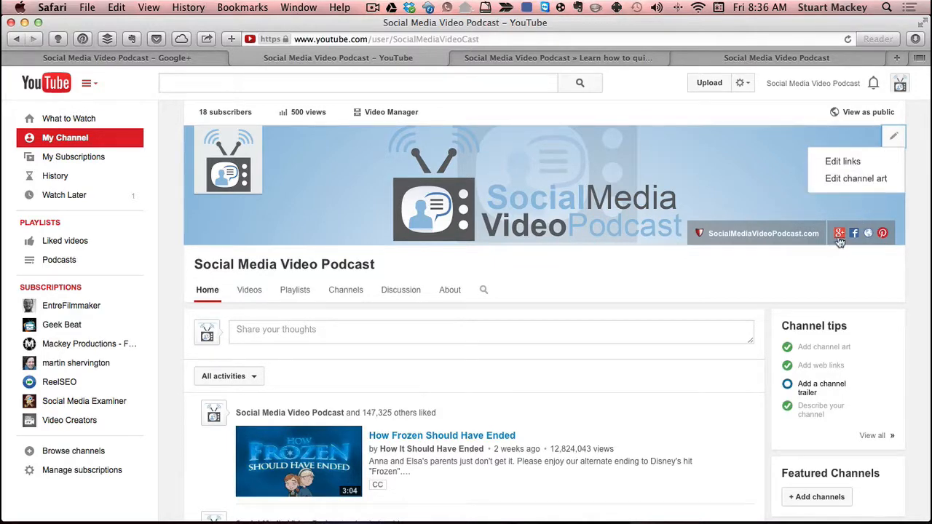
{"action": "left_click", "coordinate": [847, 163]}
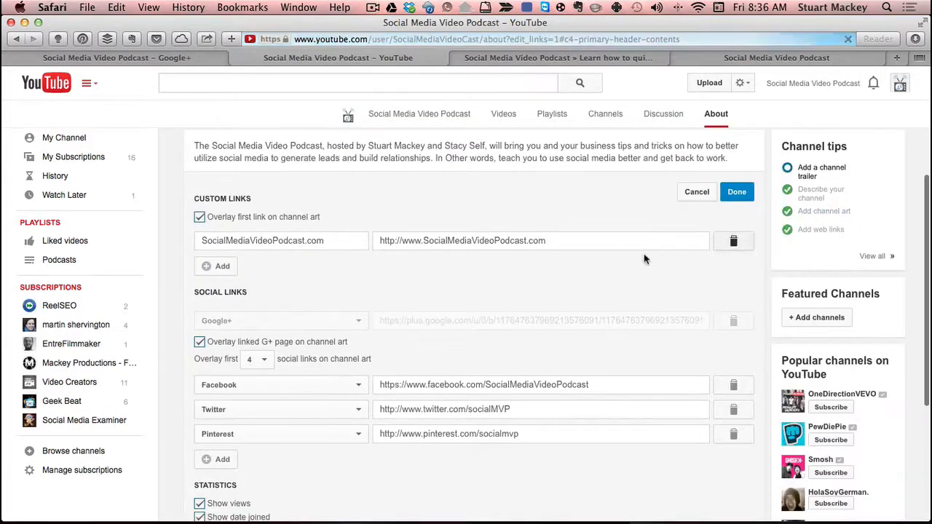
{"action": "scroll", "coordinate": [474, 291], "scroll_direction": "down", "scroll_amount": 1}
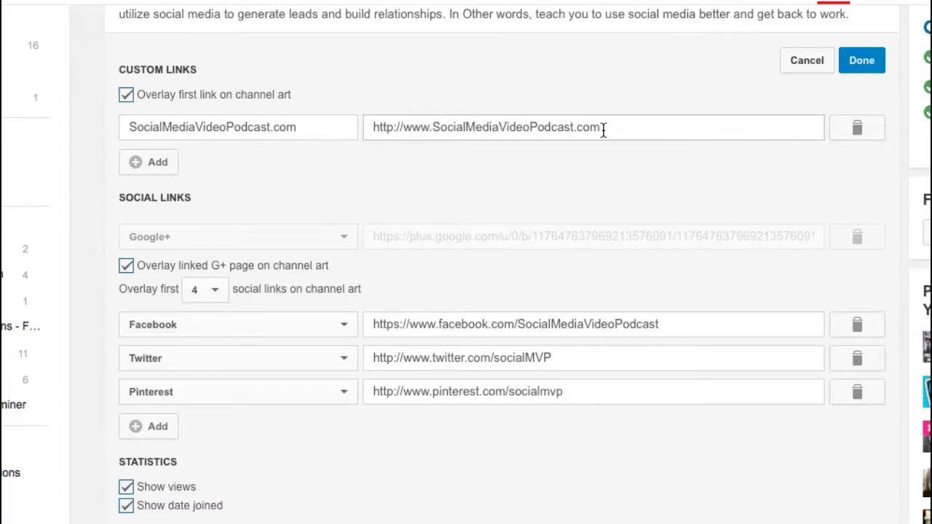
{"action": "scroll", "coordinate": [250, 176], "scroll_direction": "up", "scroll_amount": 1}
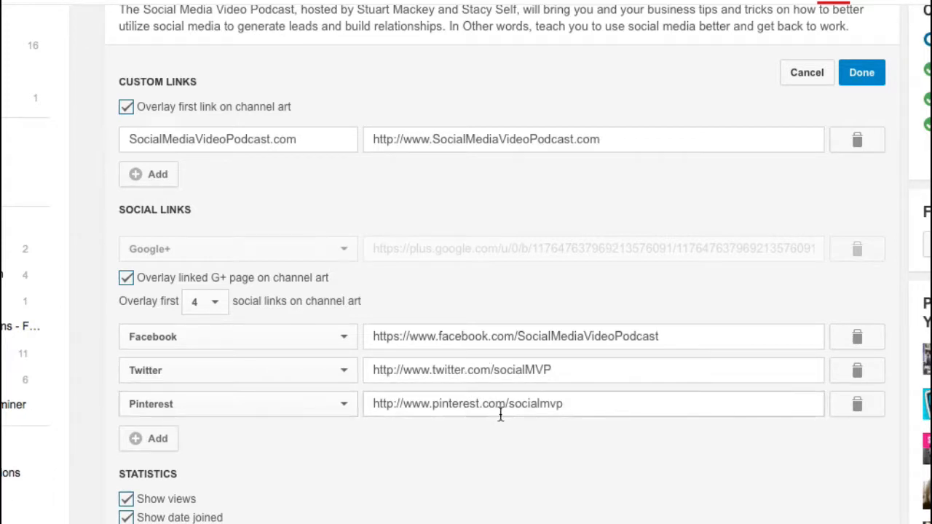
Step: Try adding another social link, view the networks available for it, and discard the link edits
{"action": "scroll", "coordinate": [164, 456], "scroll_direction": "down", "scroll_amount": 2}
{"action": "left_click", "coordinate": [146, 274]}
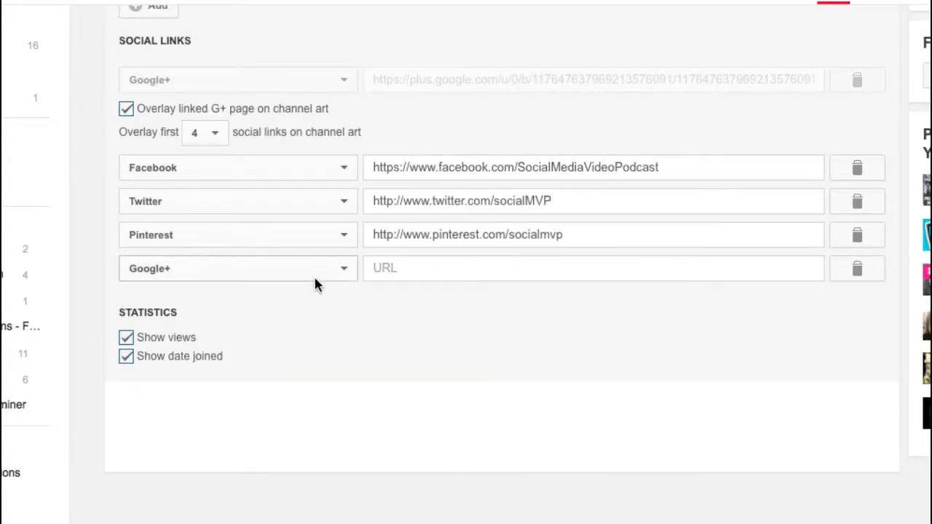
{"action": "left_click", "coordinate": [345, 274]}
{"action": "scroll", "coordinate": [312, 317], "scroll_direction": "down", "scroll_amount": 3}
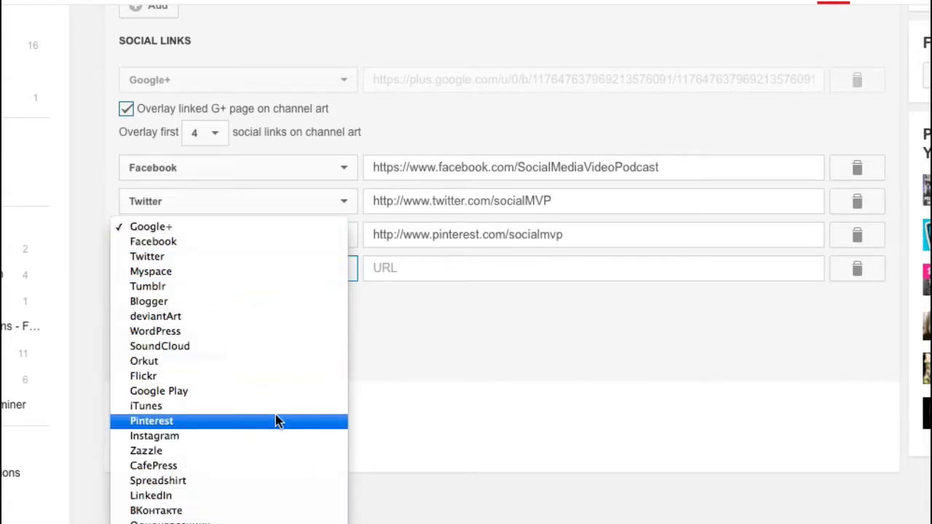
{"action": "left_click", "coordinate": [447, 365]}
{"action": "left_click", "coordinate": [863, 274]}
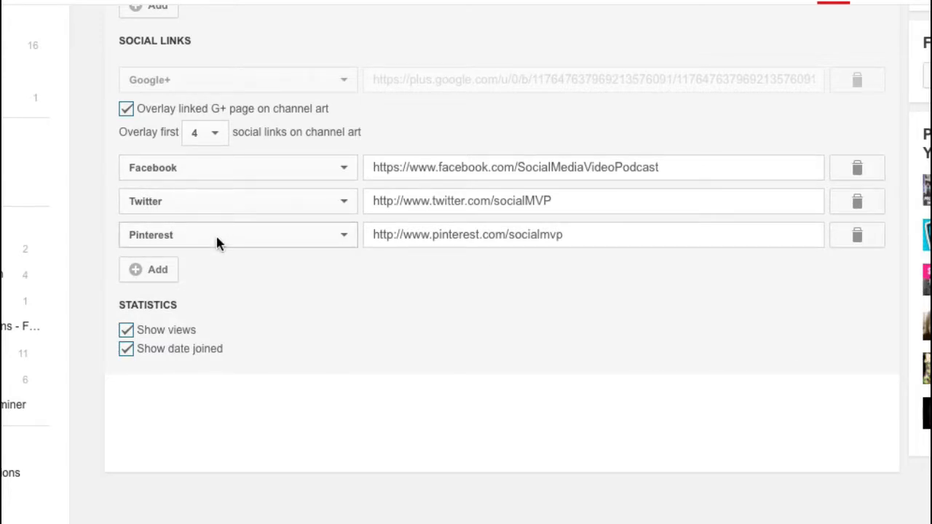
{"action": "scroll", "coordinate": [387, 299], "scroll_direction": "up", "scroll_amount": 4}
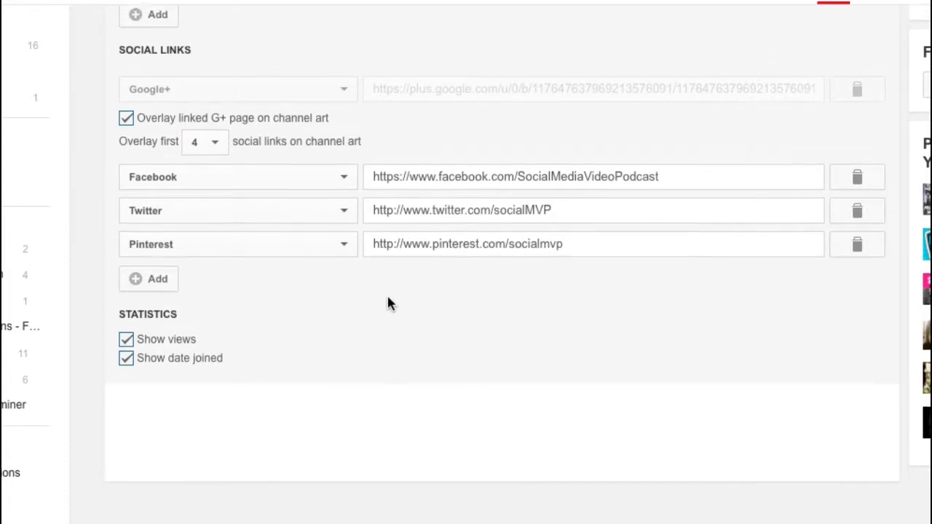
{"action": "scroll", "coordinate": [420, 323], "scroll_direction": "up", "scroll_amount": 1}
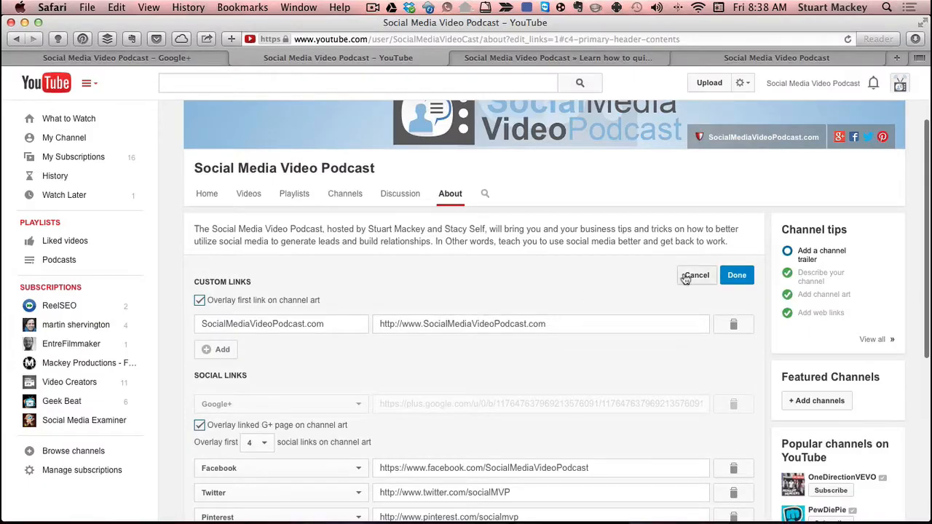
{"action": "left_click", "coordinate": [686, 280]}
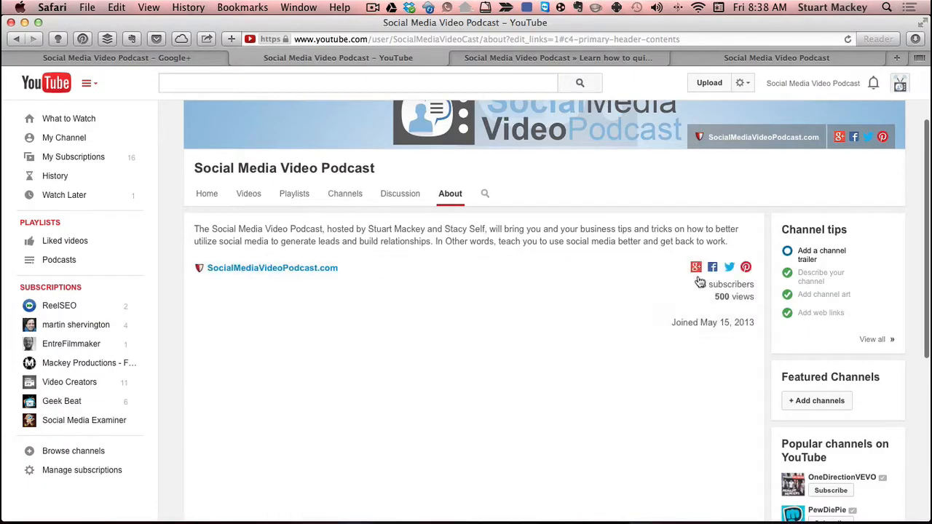
{"action": "scroll", "coordinate": [207, 294], "scroll_direction": "up", "scroll_amount": 2}
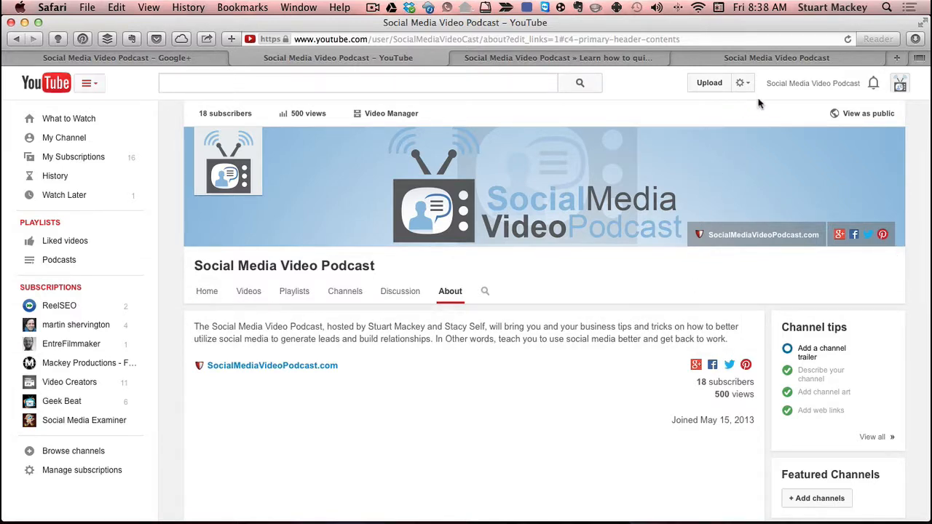
Step: Open the YouTube settings for the Social Media Video Podcast account
{"action": "left_click", "coordinate": [836, 83]}
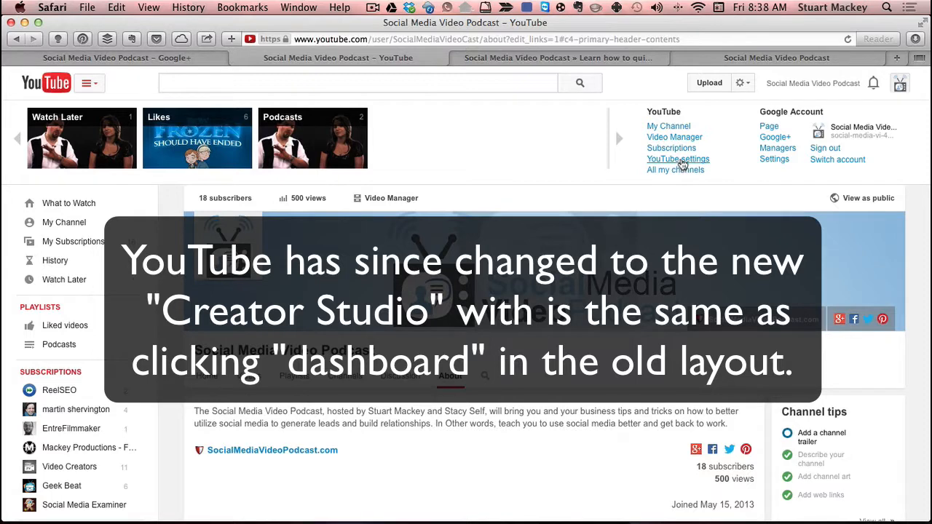
{"action": "scroll", "coordinate": [714, 137], "scroll_direction": "down", "scroll_amount": 2}
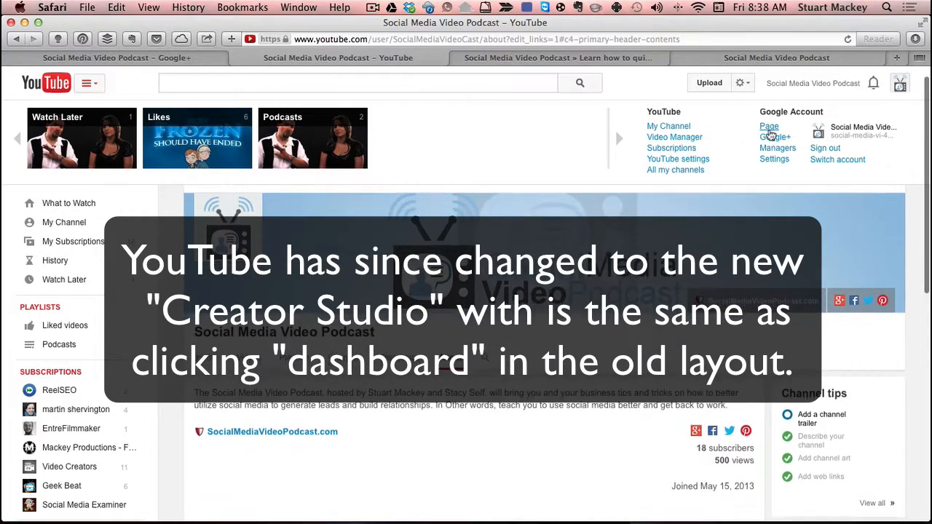
{"action": "scroll", "coordinate": [778, 148], "scroll_direction": "up", "scroll_amount": 2}
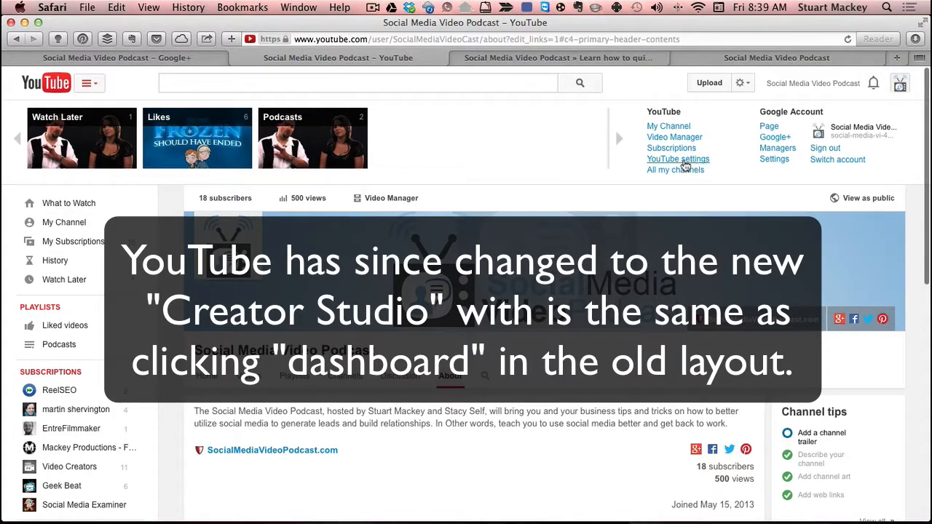
{"action": "left_click", "coordinate": [685, 165]}
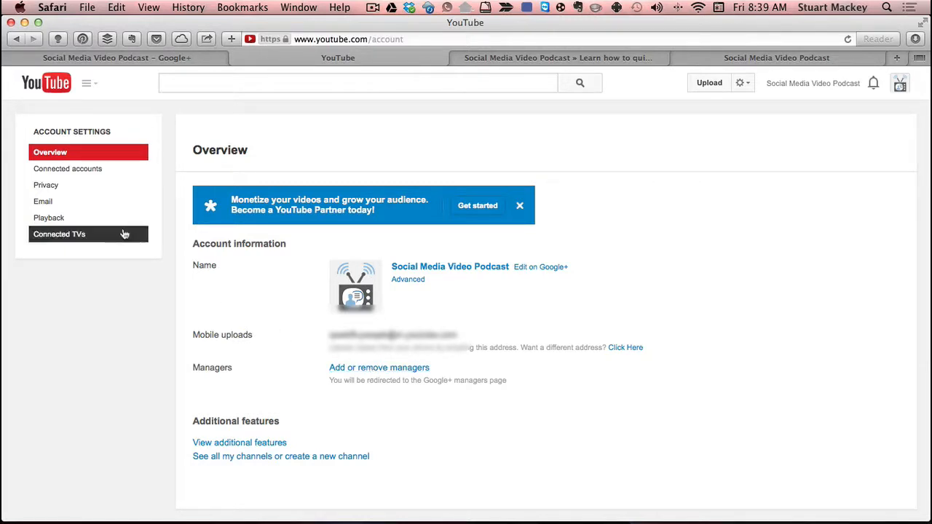
Step: Review the Connected accounts sharing options for Facebook and Twitter, and open the Privacy settings
{"action": "left_click", "coordinate": [73, 170]}
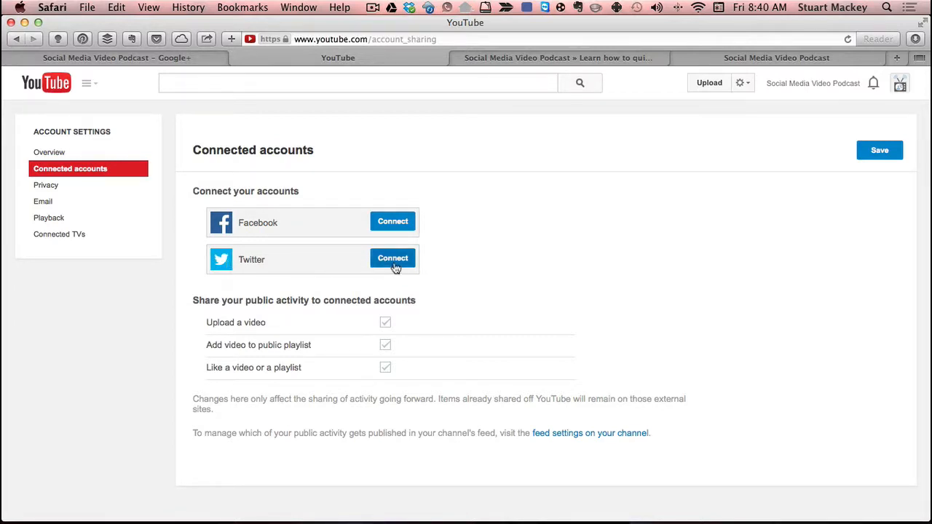
{"action": "scroll", "coordinate": [396, 268], "scroll_direction": "down", "scroll_amount": 1}
{"action": "scroll", "coordinate": [396, 268], "scroll_direction": "down", "scroll_amount": 1}
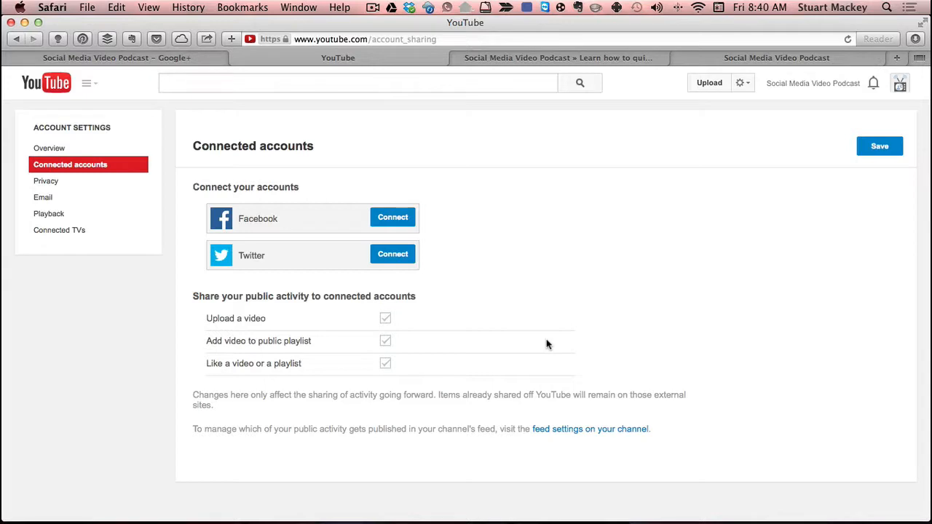
{"action": "left_click", "coordinate": [55, 183]}
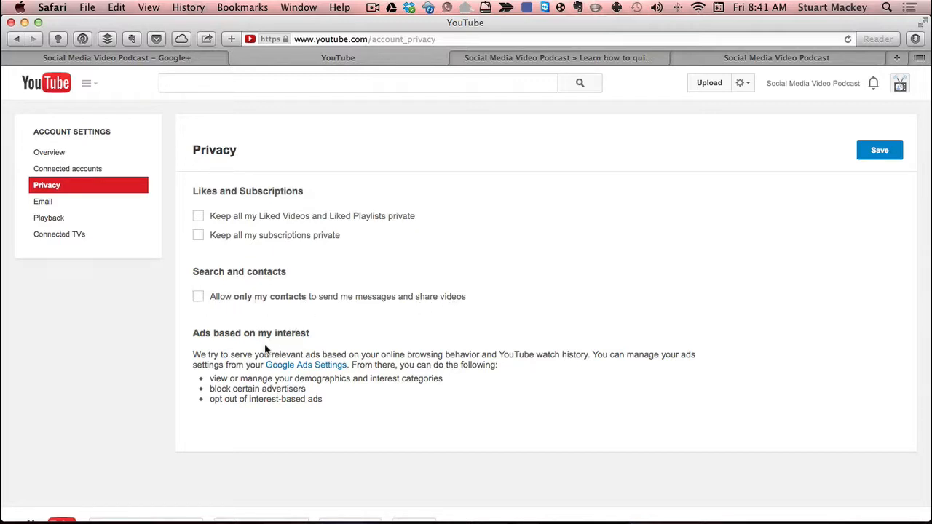
Step: Examine the Email settings covering subscriptions, channel activity, newsletters, email language and opting out of emails
{"action": "left_click", "coordinate": [48, 206]}
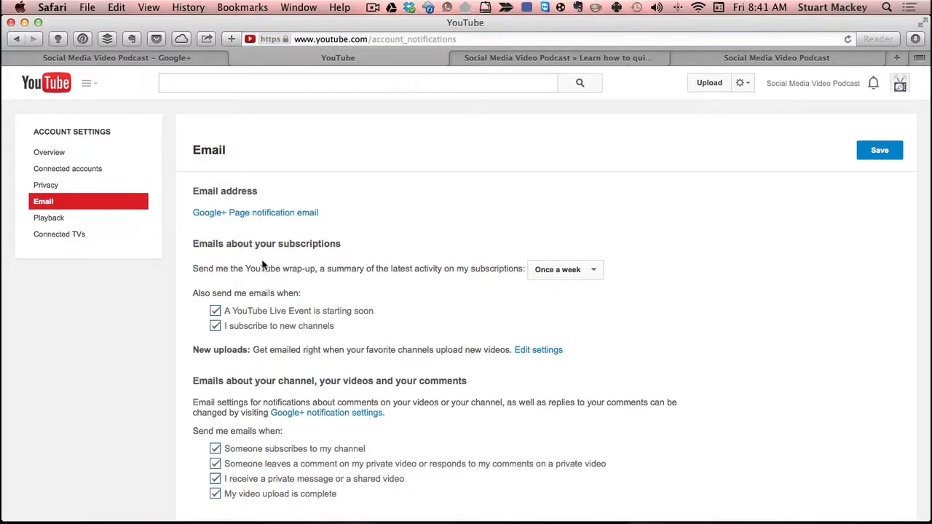
{"action": "scroll", "coordinate": [299, 280], "scroll_direction": "down", "scroll_amount": 1}
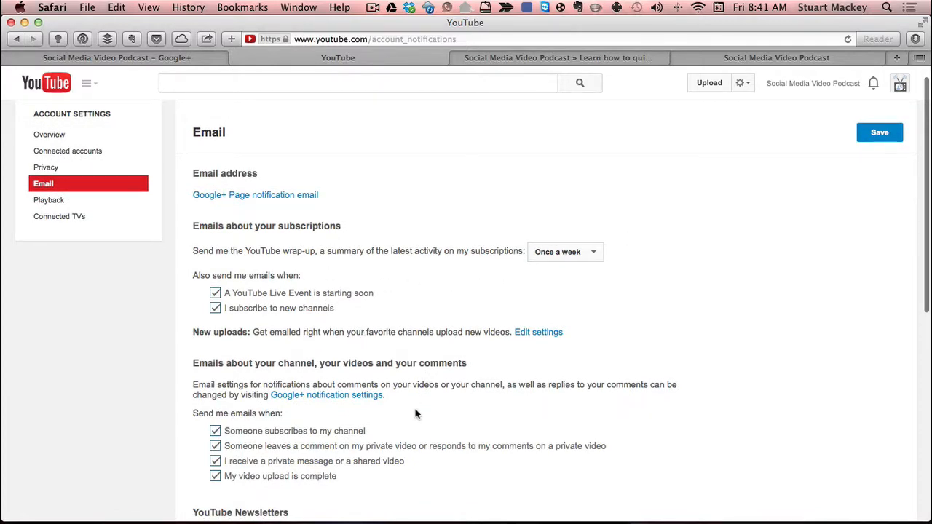
{"action": "scroll", "coordinate": [416, 414], "scroll_direction": "down", "scroll_amount": 3}
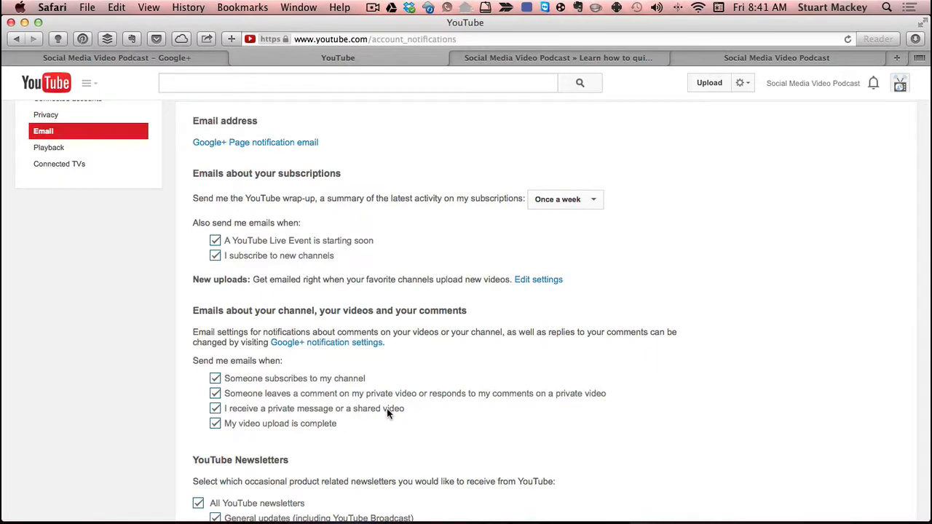
{"action": "scroll", "coordinate": [387, 408], "scroll_direction": "down", "scroll_amount": 10}
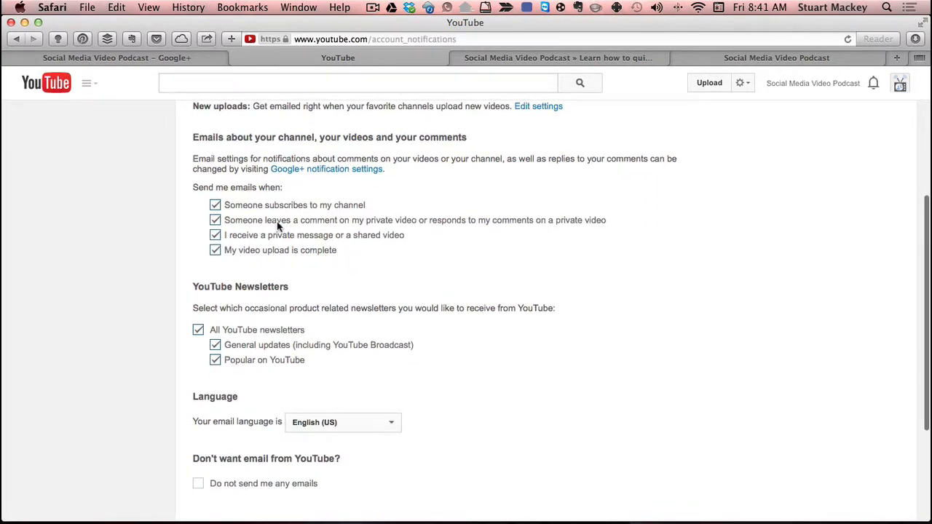
{"action": "scroll", "coordinate": [419, 282], "scroll_direction": "down", "scroll_amount": 2}
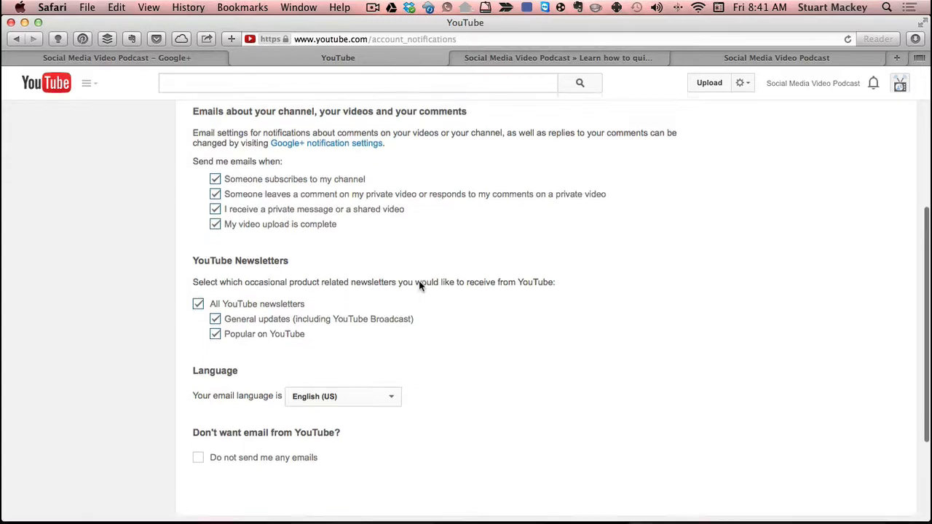
{"action": "scroll", "coordinate": [418, 284], "scroll_direction": "up", "scroll_amount": 15}
{"action": "scroll", "coordinate": [426, 294], "scroll_direction": "down", "scroll_amount": 2}
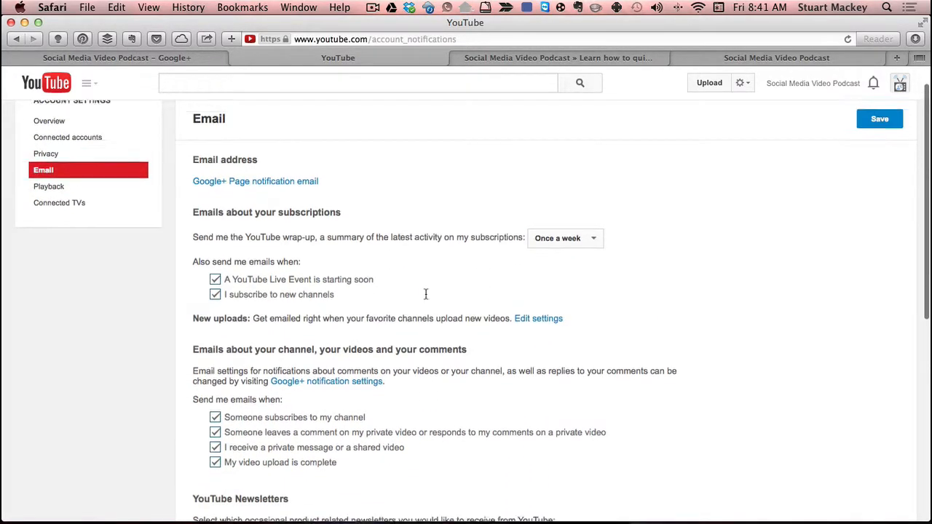
{"action": "scroll", "coordinate": [426, 294], "scroll_direction": "up", "scroll_amount": 2}
{"action": "scroll", "coordinate": [441, 427], "scroll_direction": "up", "scroll_amount": 3}
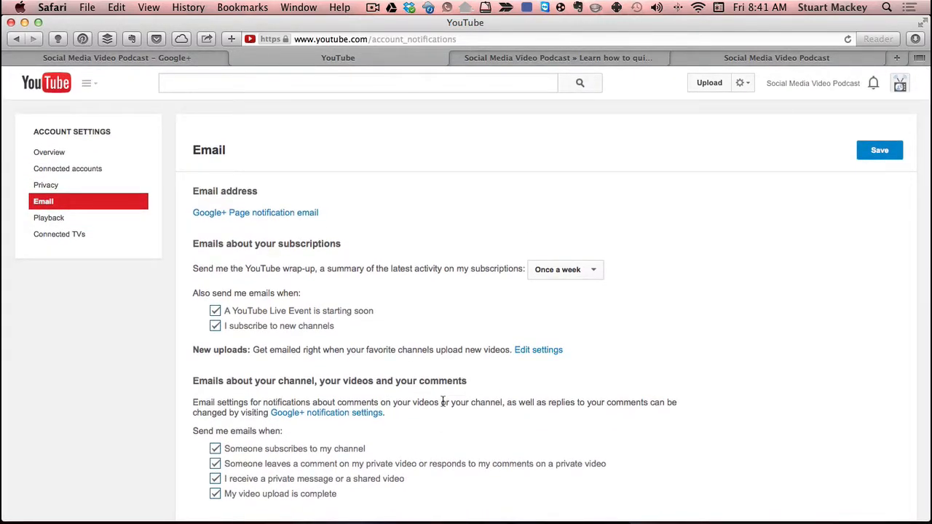
Step: Finish checking the Email settings and view the Playback and Connected TVs pages of the account settings
{"action": "scroll", "coordinate": [441, 402], "scroll_direction": "down", "scroll_amount": 10}
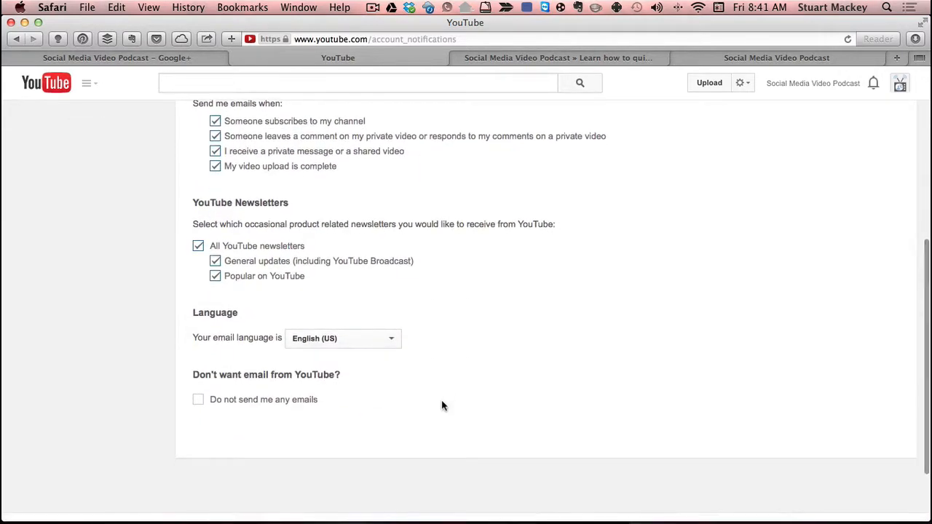
{"action": "scroll", "coordinate": [443, 405], "scroll_direction": "up", "scroll_amount": 10}
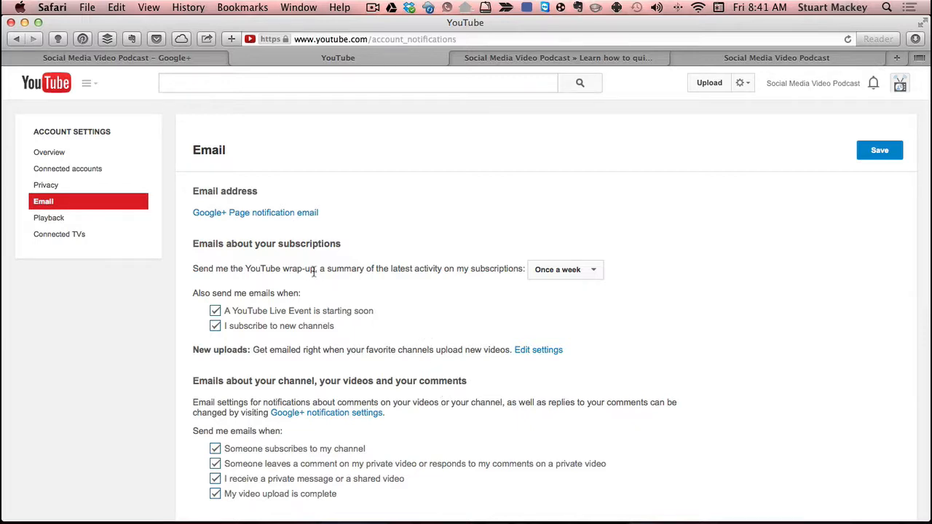
{"action": "left_click", "coordinate": [58, 220]}
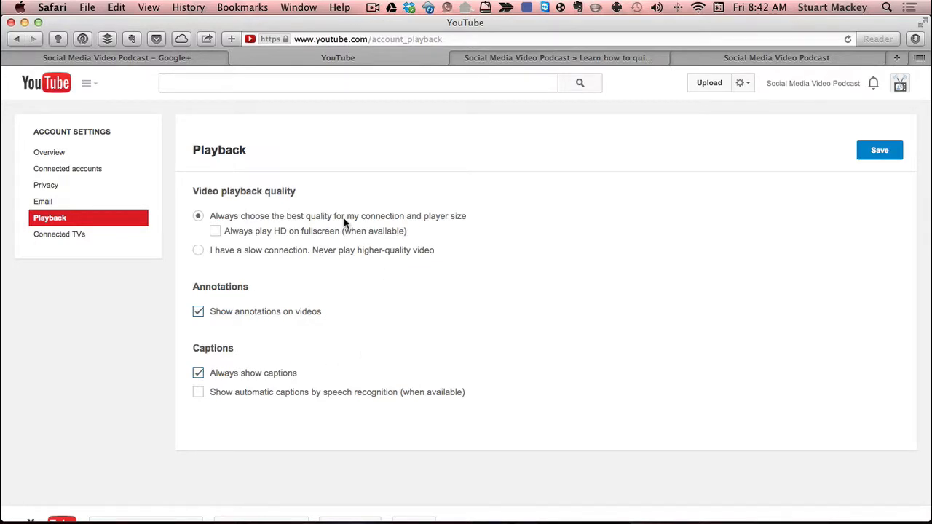
{"action": "left_click", "coordinate": [75, 242]}
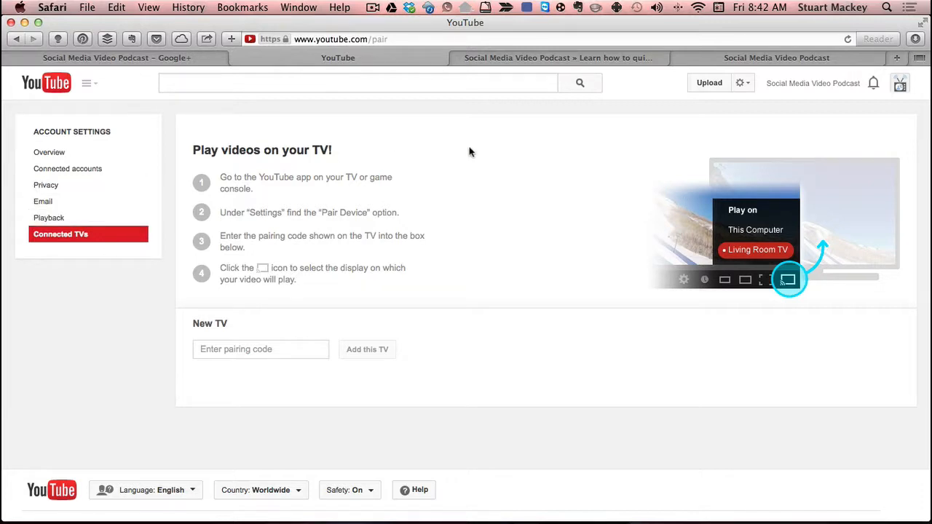
Step: Return to the account Overview and open the page with the channel's additional features
{"action": "left_click", "coordinate": [57, 153]}
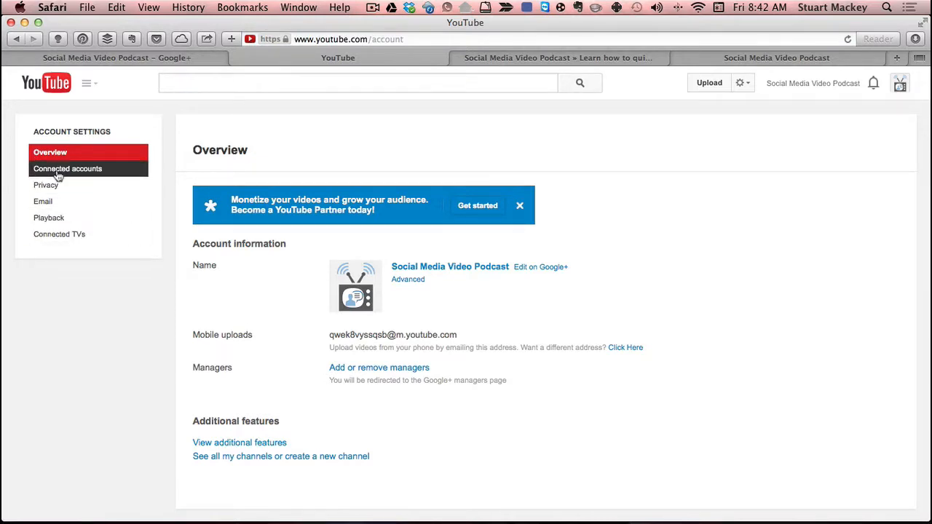
{"action": "scroll", "coordinate": [267, 325], "scroll_direction": "down", "scroll_amount": 1}
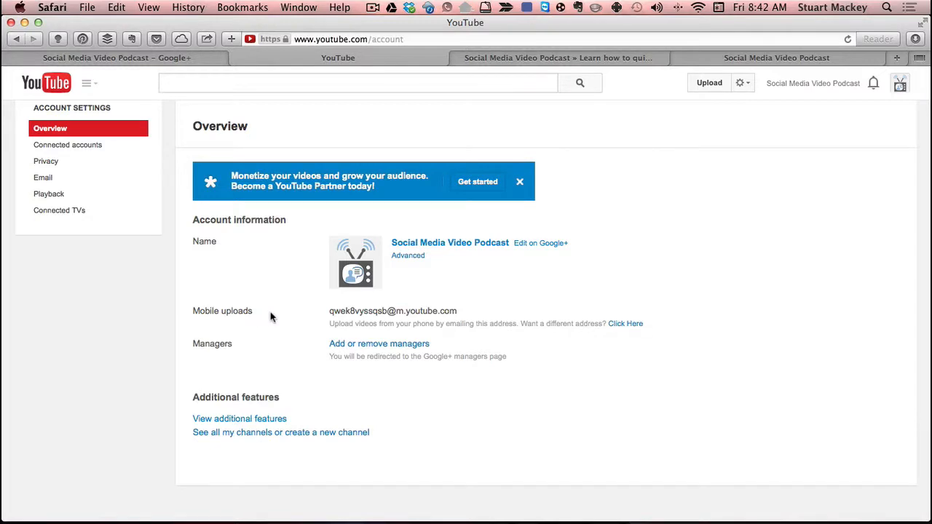
{"action": "left_click", "coordinate": [227, 421]}
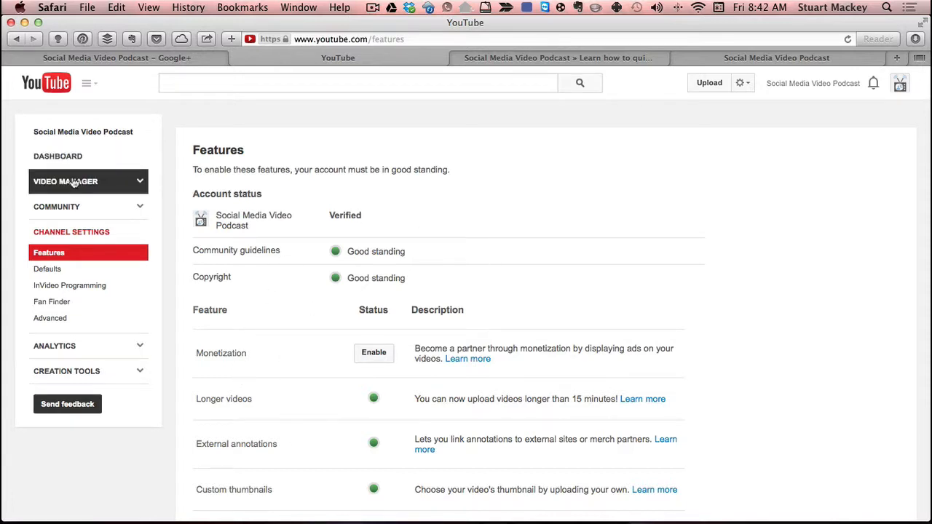
Step: Browse the Uploads, Live Events, Playlists and Tags of the Video Manager, and view the Community comments
{"action": "left_click", "coordinate": [142, 184]}
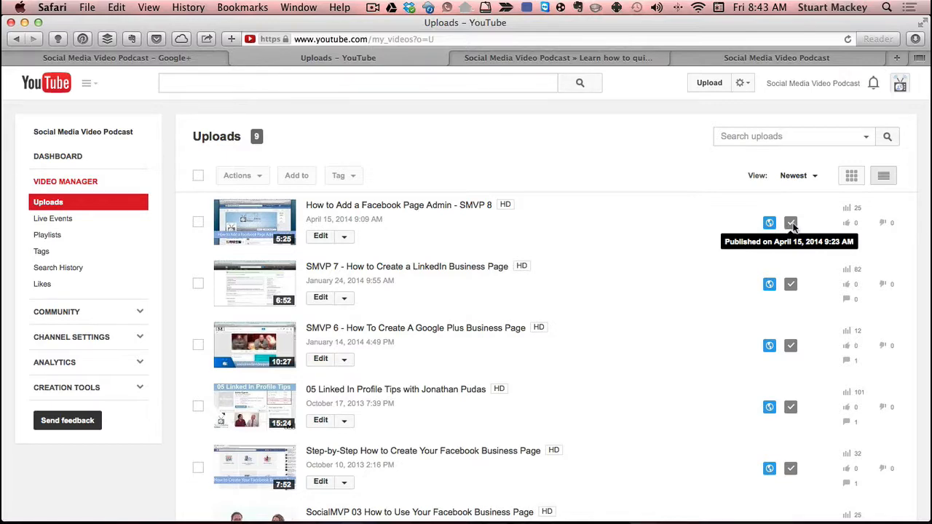
{"action": "left_click", "coordinate": [59, 222]}
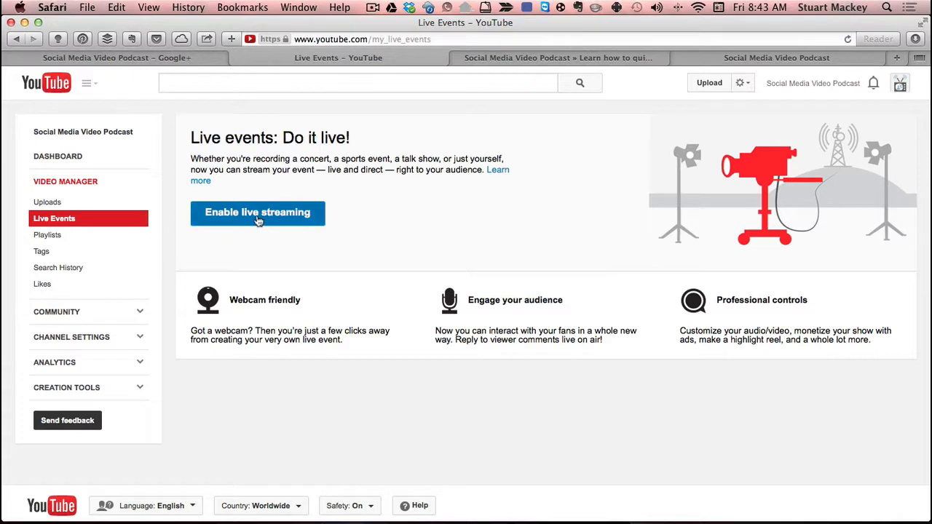
{"action": "left_click", "coordinate": [51, 239]}
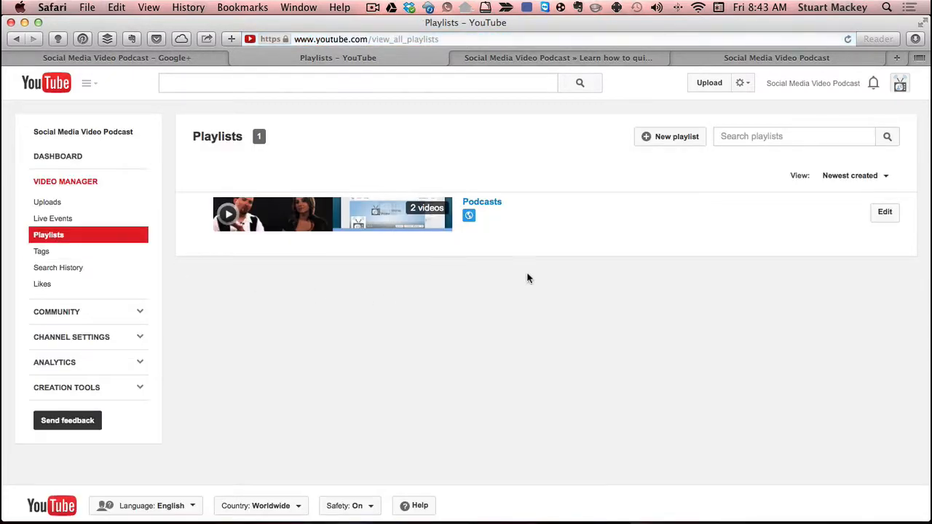
{"action": "left_click", "coordinate": [56, 257]}
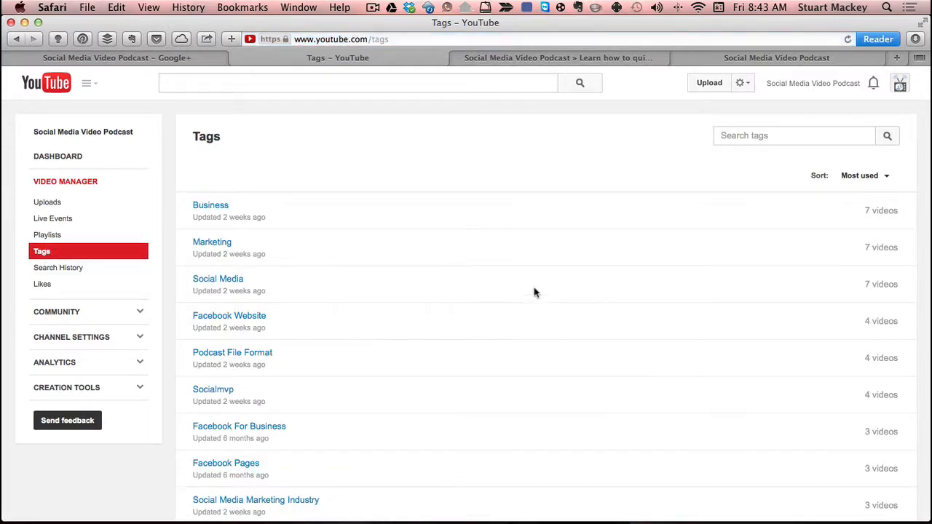
{"action": "scroll", "coordinate": [400, 251], "scroll_direction": "down", "scroll_amount": 10}
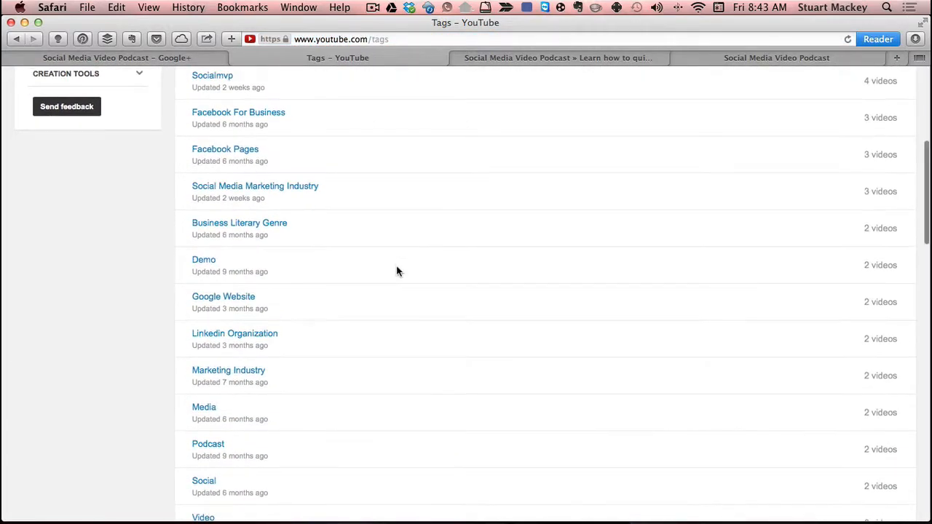
{"action": "scroll", "coordinate": [387, 316], "scroll_direction": "up", "scroll_amount": 12}
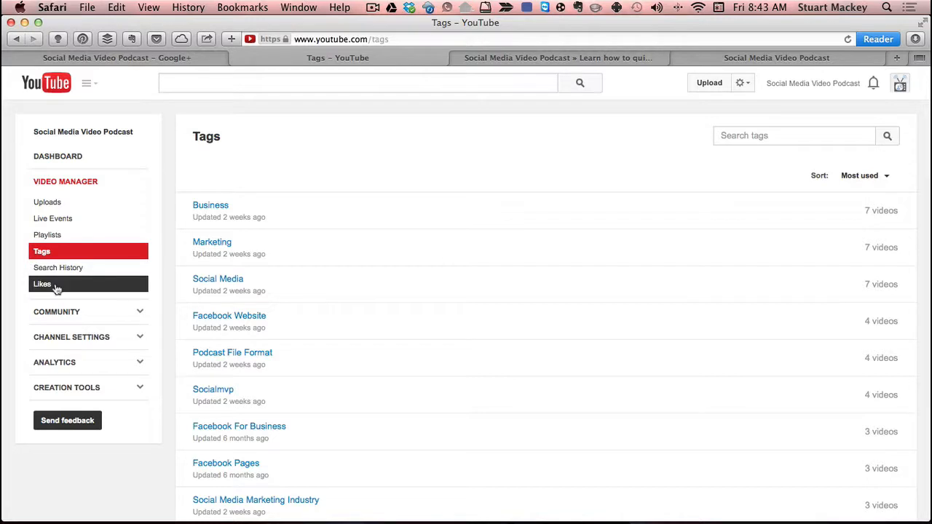
{"action": "scroll", "coordinate": [61, 312], "scroll_direction": "down", "scroll_amount": 1}
{"action": "left_click", "coordinate": [87, 306]}
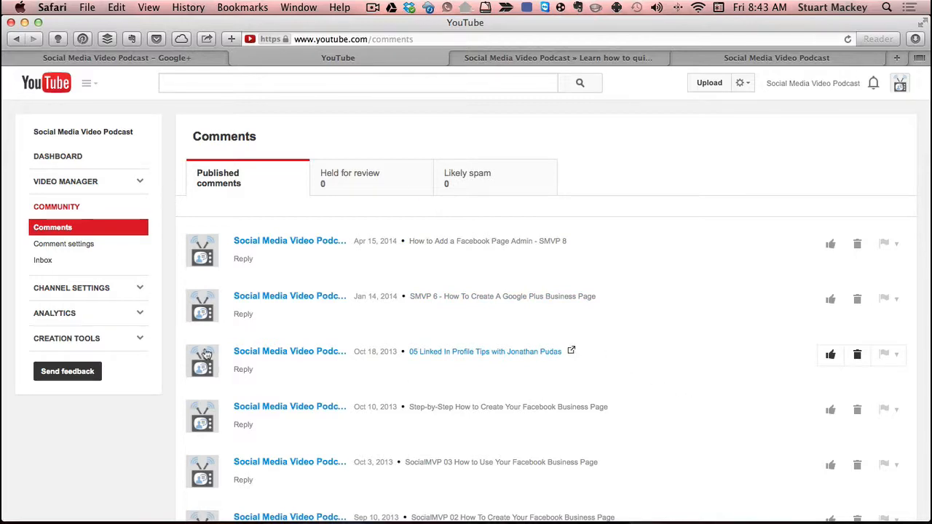
Step: Open the Features page of the channel settings and highlight the description of the Longer videos feature
{"action": "left_click", "coordinate": [125, 288]}
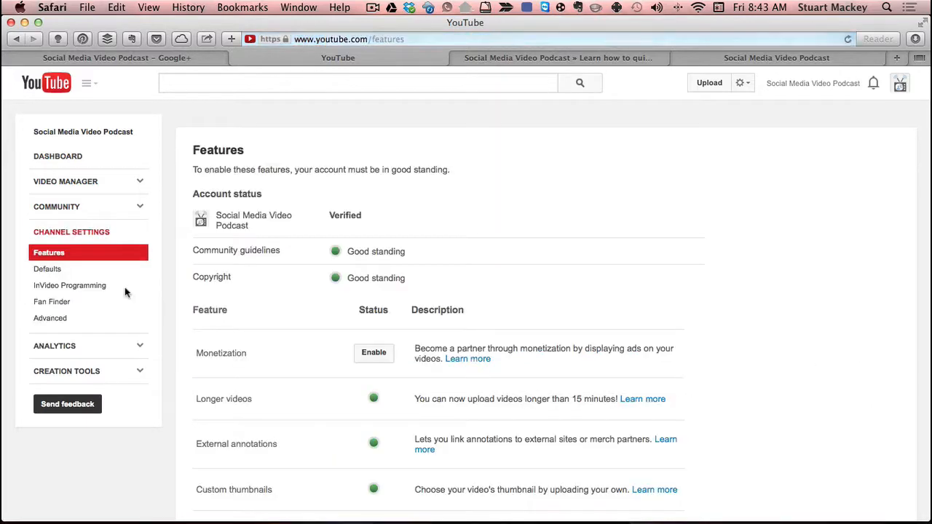
{"action": "scroll", "coordinate": [694, 286], "scroll_direction": "down", "scroll_amount": 3}
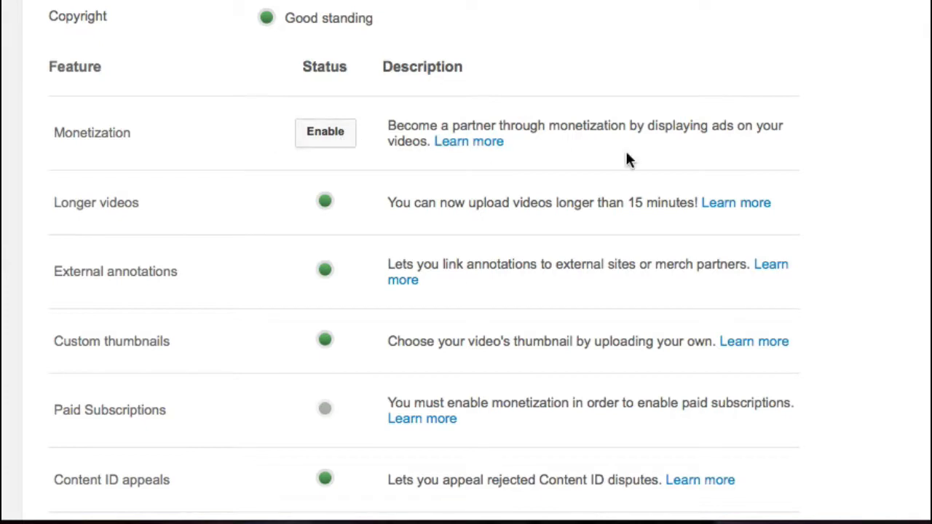
{"action": "scroll", "coordinate": [375, 176], "scroll_direction": "down", "scroll_amount": 2}
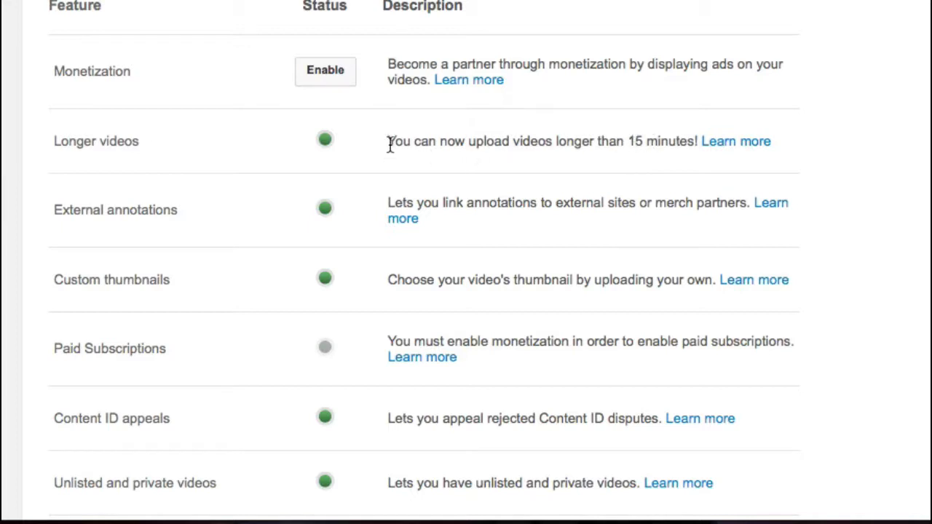
{"action": "left_click_drag", "start_coordinate": [388, 141], "coordinate": [699, 140]}
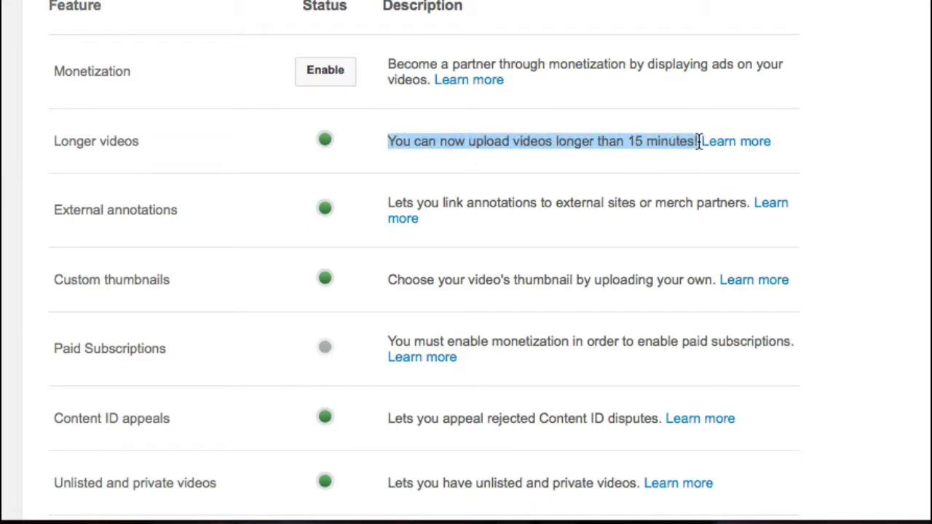
{"action": "left_click", "coordinate": [499, 142]}
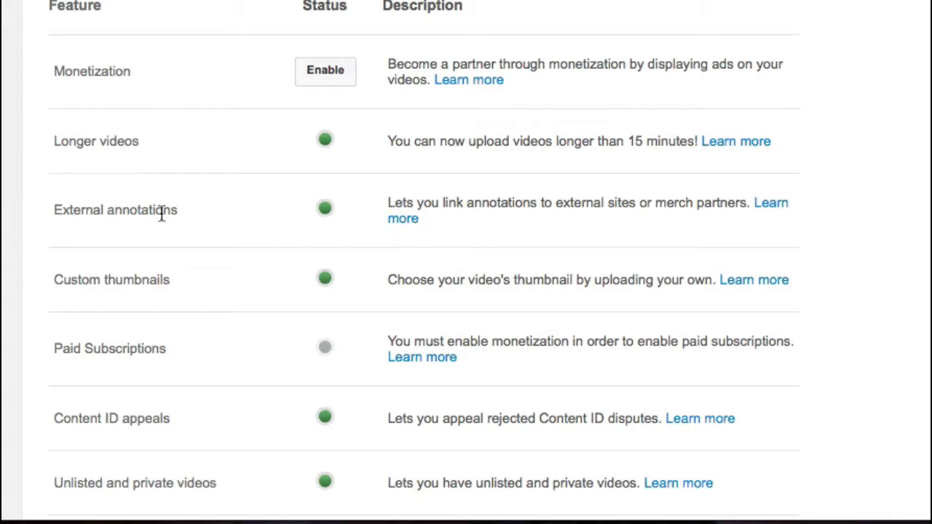
Step: Examine the remaining channel features, from external annotations and custom thumbnails to paid subscriptions, unlisted and private videos and live events
{"action": "scroll", "coordinate": [593, 210], "scroll_direction": "down", "scroll_amount": 2}
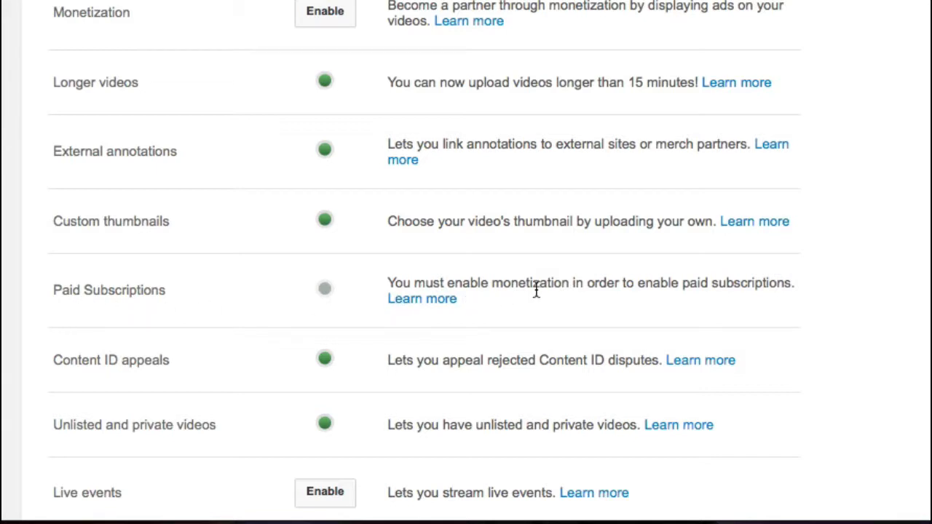
{"action": "scroll", "coordinate": [552, 291], "scroll_direction": "down", "scroll_amount": 2}
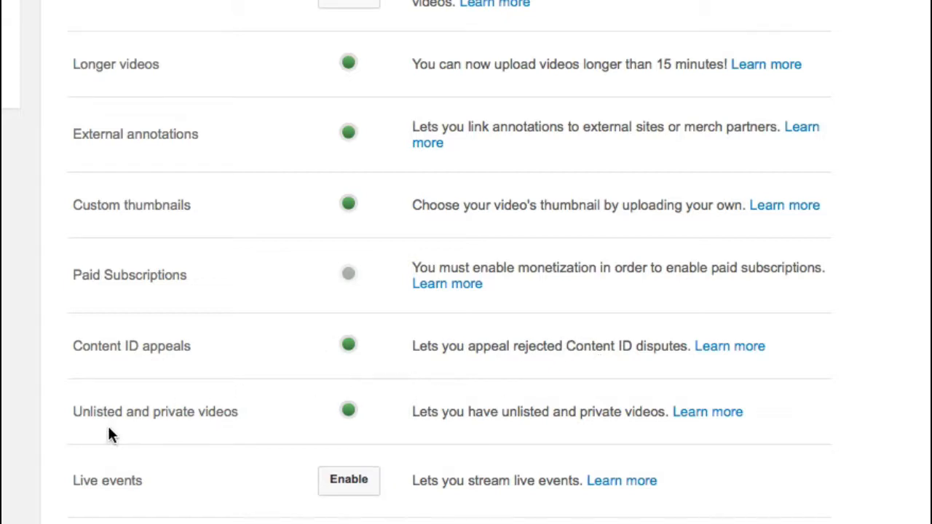
{"action": "scroll", "coordinate": [107, 424], "scroll_direction": "down", "scroll_amount": 3}
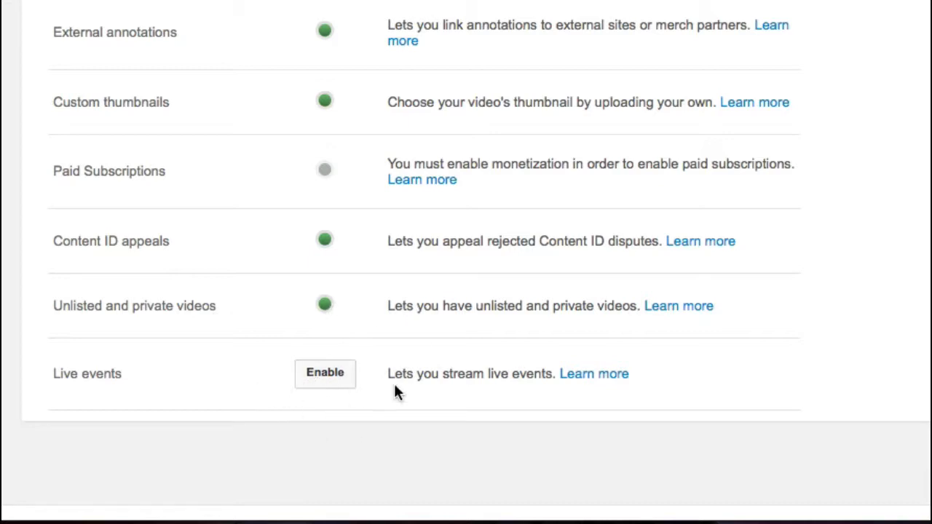
{"action": "scroll", "coordinate": [433, 381], "scroll_direction": "up", "scroll_amount": 2}
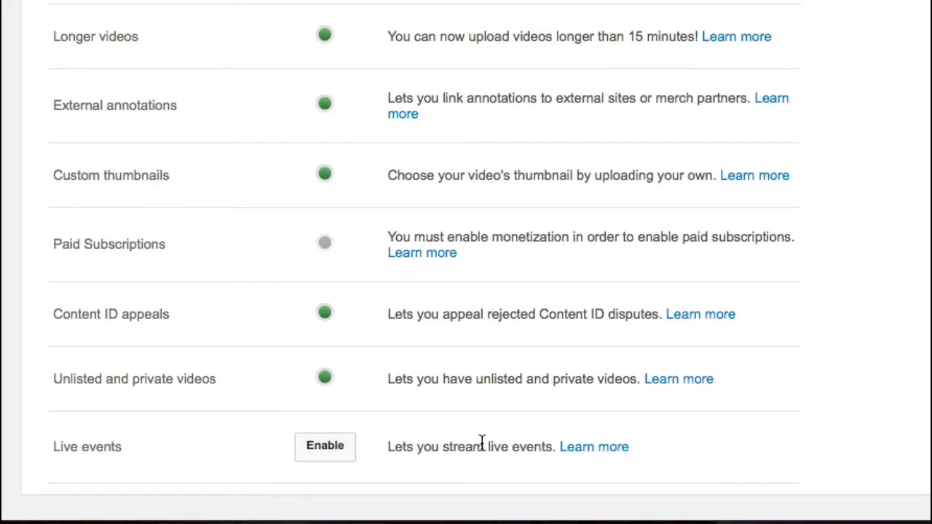
{"action": "scroll", "coordinate": [482, 443], "scroll_direction": "up", "scroll_amount": 2}
{"action": "scroll", "coordinate": [481, 442], "scroll_direction": "up", "scroll_amount": 1}
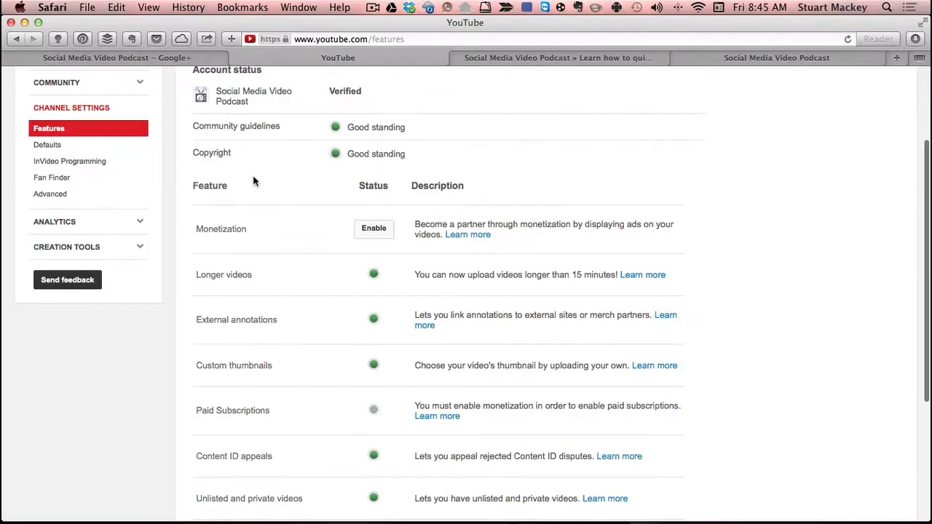
{"action": "scroll", "coordinate": [303, 230], "scroll_direction": "up", "scroll_amount": 2}
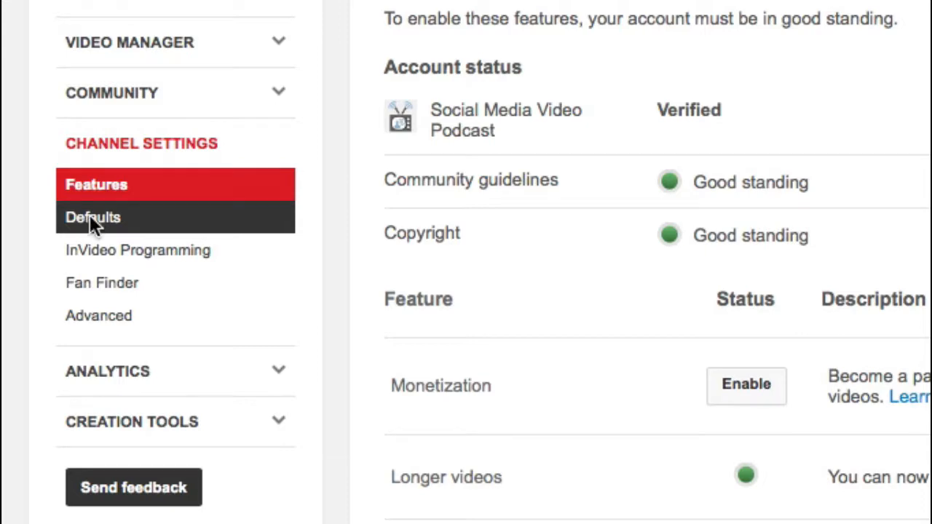
Step: Open the channel's upload defaults and view the available license options, keeping Standard YouTube License
{"action": "left_click", "coordinate": [91, 220]}
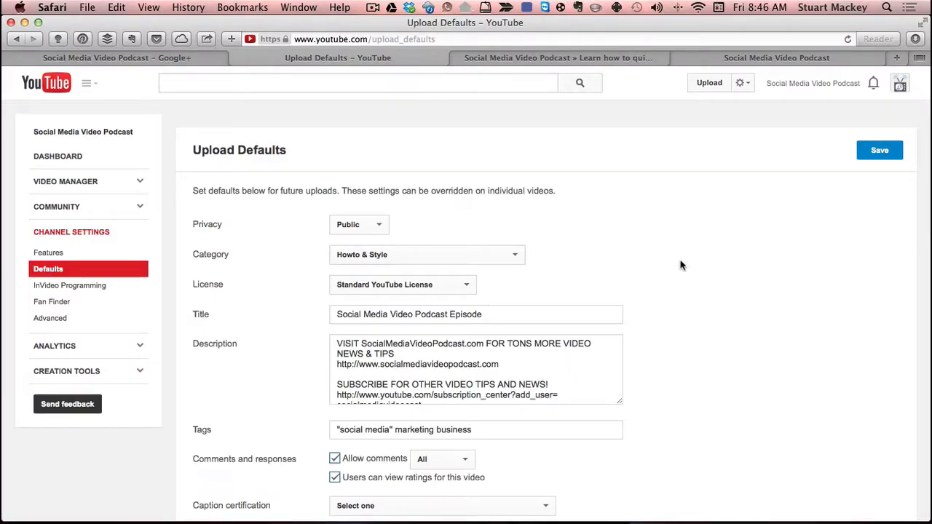
{"action": "scroll", "coordinate": [721, 281], "scroll_direction": "down", "scroll_amount": 1}
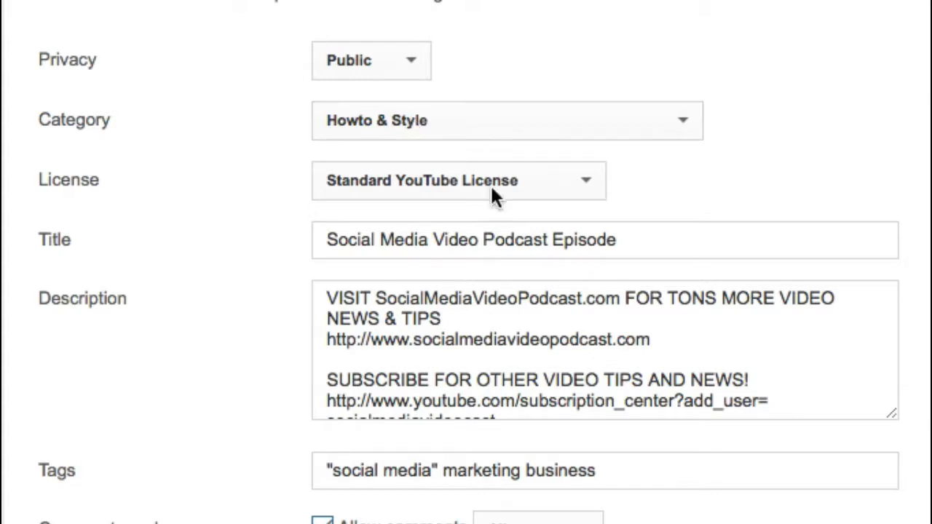
{"action": "left_click", "coordinate": [572, 184]}
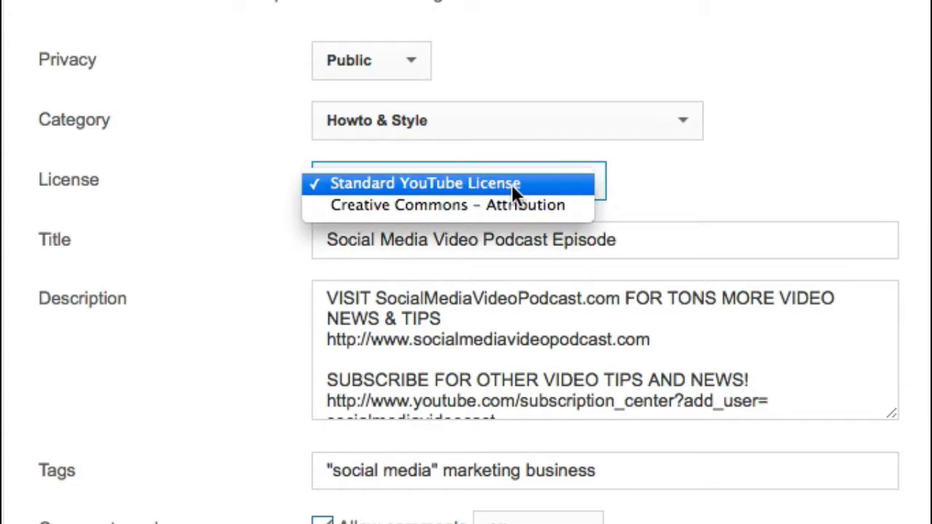
{"action": "left_click", "coordinate": [615, 193]}
{"action": "left_click", "coordinate": [669, 245]}
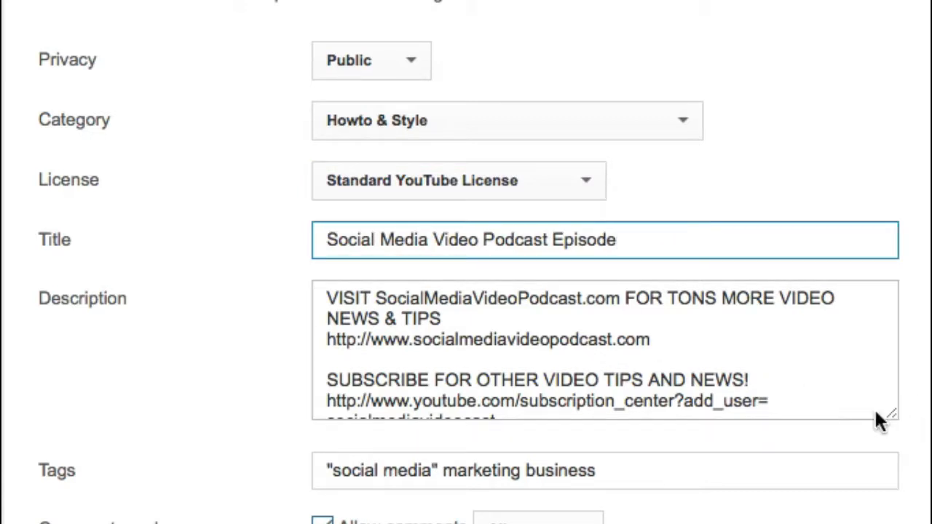
Step: Enlarge the default Description box and read through its full text, including the social links and hosts
{"action": "left_click_drag", "start_coordinate": [896, 418], "coordinate": [892, 521]}
{"action": "scroll", "coordinate": [402, 281], "scroll_direction": "down", "scroll_amount": 5}
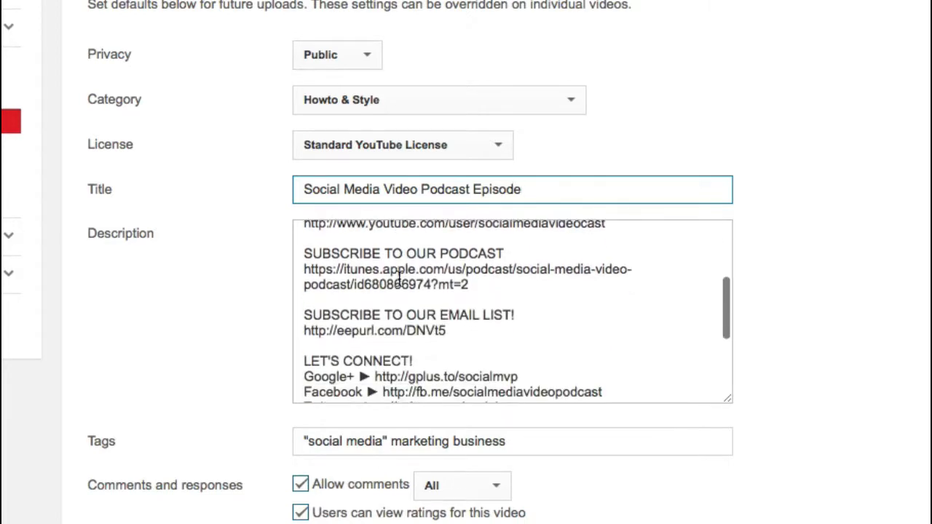
{"action": "scroll", "coordinate": [404, 281], "scroll_direction": "down", "scroll_amount": 5}
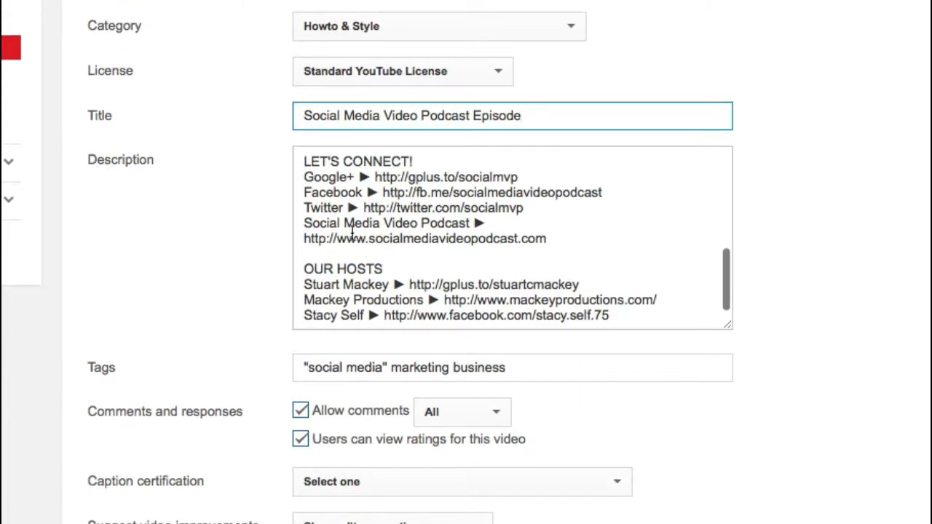
{"action": "scroll", "coordinate": [419, 207], "scroll_direction": "up", "scroll_amount": 10}
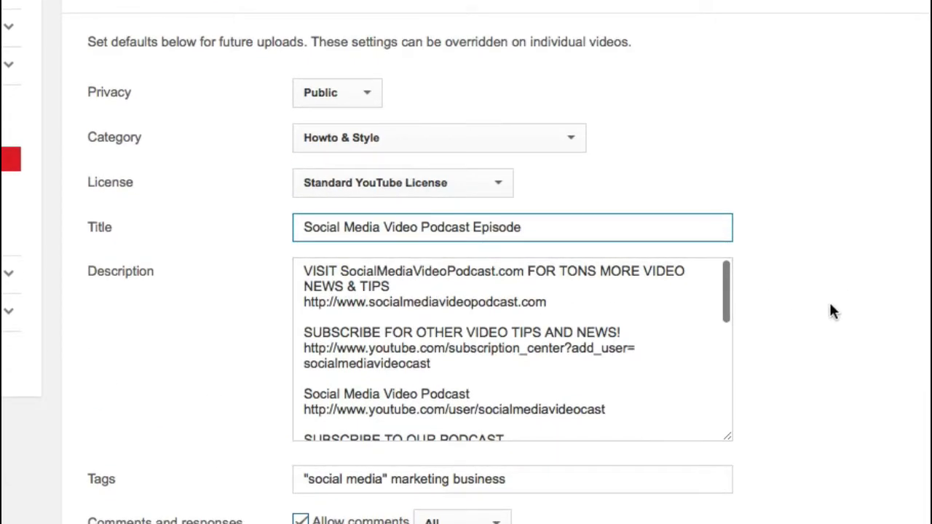
Step: Read through the default description, from the website and subscription links down to the social profiles and hosts
{"action": "scroll", "coordinate": [830, 312], "scroll_direction": "down", "scroll_amount": 5}
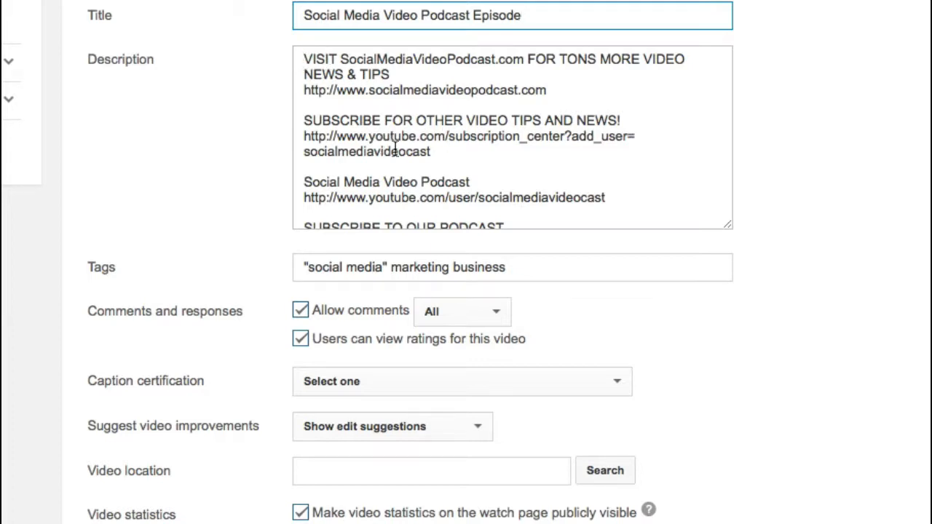
{"action": "left_click", "coordinate": [364, 121]}
{"action": "scroll", "coordinate": [407, 137], "scroll_direction": "down", "scroll_amount": 1}
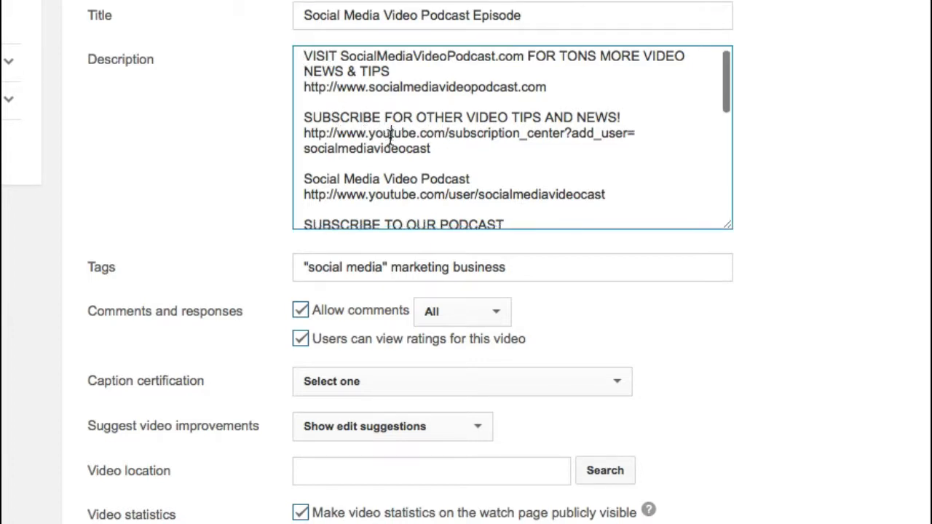
{"action": "scroll", "coordinate": [393, 153], "scroll_direction": "down", "scroll_amount": 3}
{"action": "scroll", "coordinate": [367, 171], "scroll_direction": "down", "scroll_amount": 1}
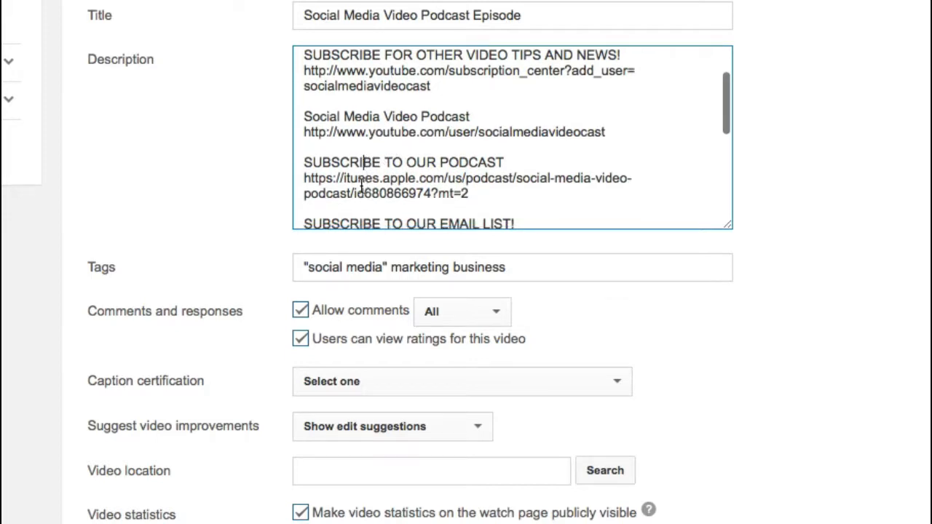
{"action": "key", "text": "Down"}
{"action": "key", "text": "Down"}
{"action": "key", "text": "Down"}
{"action": "key", "text": "Down"}
{"action": "key", "text": "Down"}
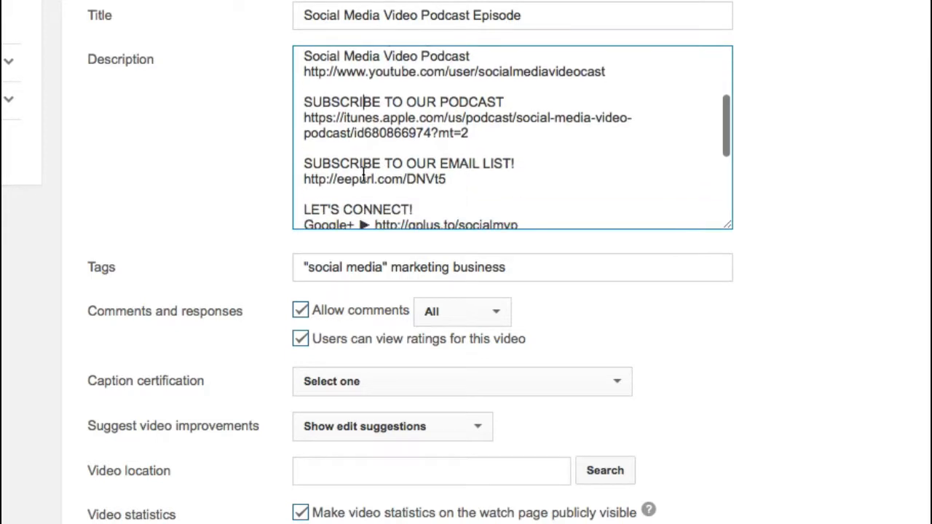
{"action": "scroll", "coordinate": [414, 182], "scroll_direction": "down", "scroll_amount": 1}
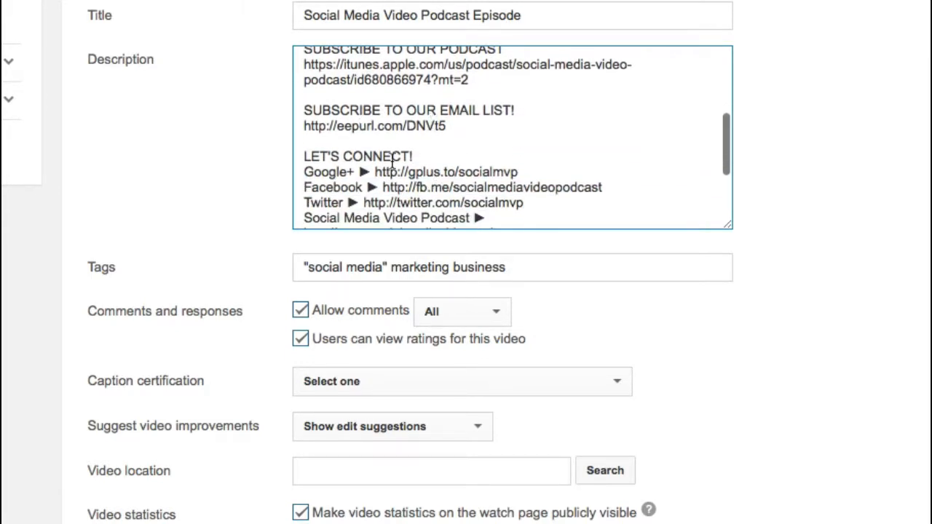
{"action": "scroll", "coordinate": [421, 193], "scroll_direction": "down", "scroll_amount": 1}
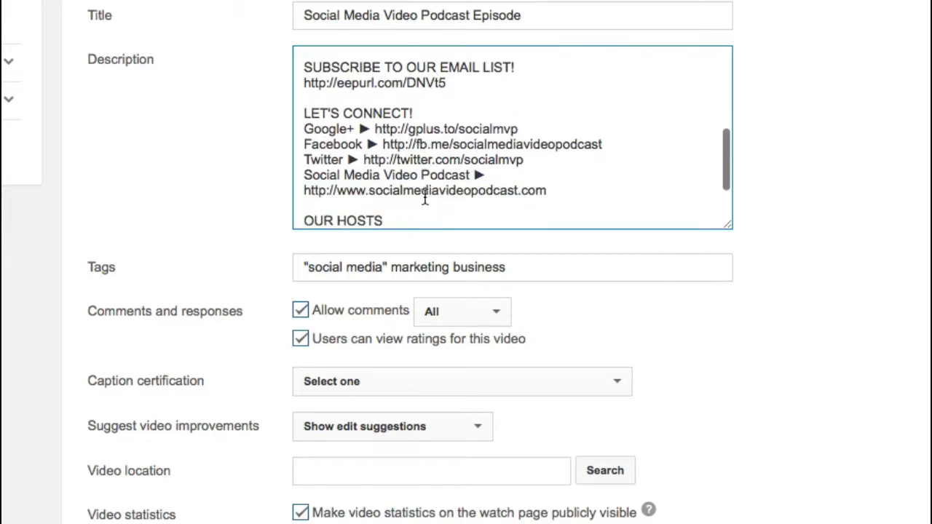
{"action": "scroll", "coordinate": [454, 178], "scroll_direction": "down", "scroll_amount": 2}
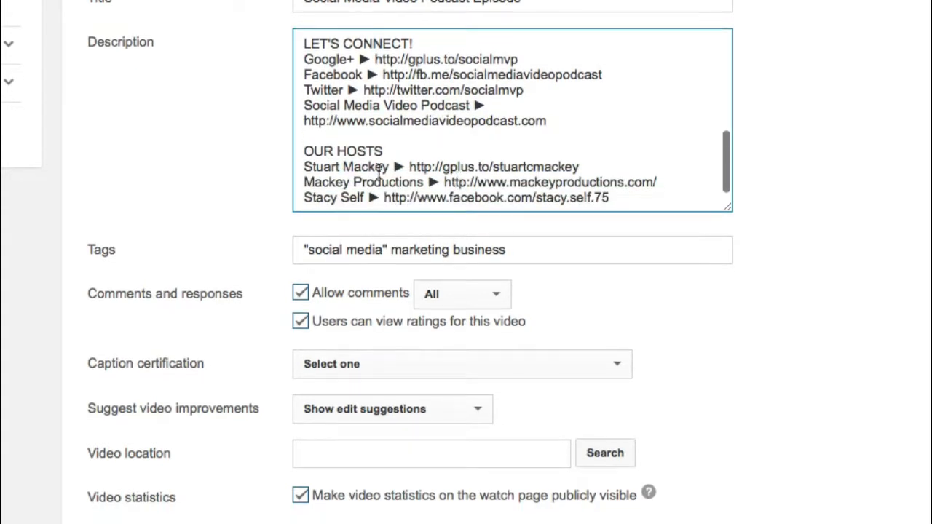
Step: Add default tags for "social media video podcast", socialmvp, socialmediavideopodcast.com, mackeypro, mackeyproductions, mackeyproductions.com, and the host's handle and personal website
{"action": "scroll", "coordinate": [651, 182], "scroll_direction": "up", "scroll_amount": 2}
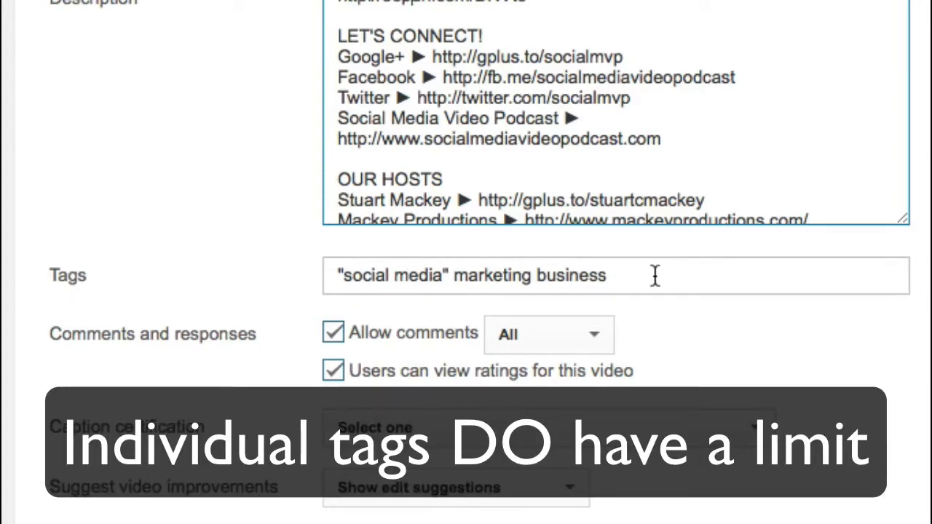
{"action": "scroll", "coordinate": [656, 276], "scroll_direction": "up", "scroll_amount": 1}
{"action": "scroll", "coordinate": [655, 275], "scroll_direction": "down", "scroll_amount": 1}
{"action": "scroll", "coordinate": [656, 275], "scroll_direction": "up", "scroll_amount": 1}
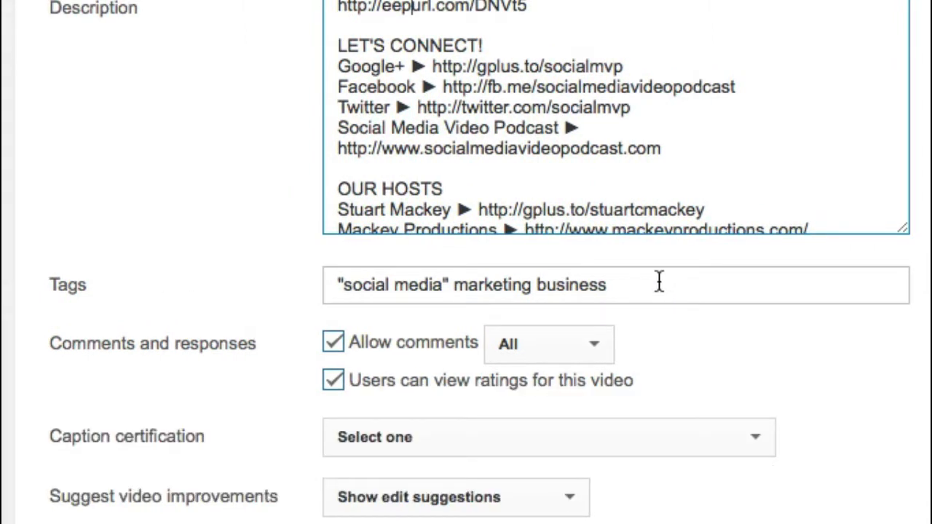
{"action": "left_click", "coordinate": [661, 283]}
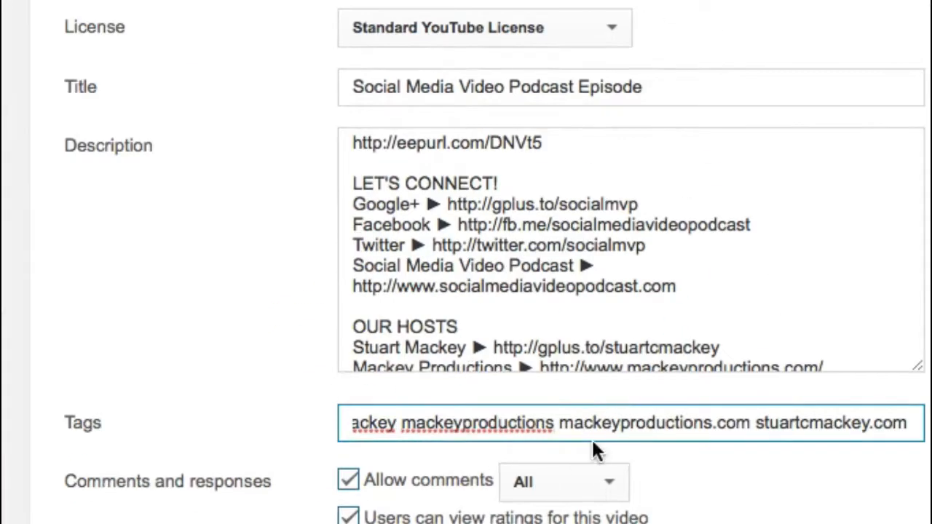
Step: Review the full list of default tags, highlighting the general topic, podcast, host and website tags in turn
{"action": "left_click_drag", "start_coordinate": [881, 423], "coordinate": [250, 430]}
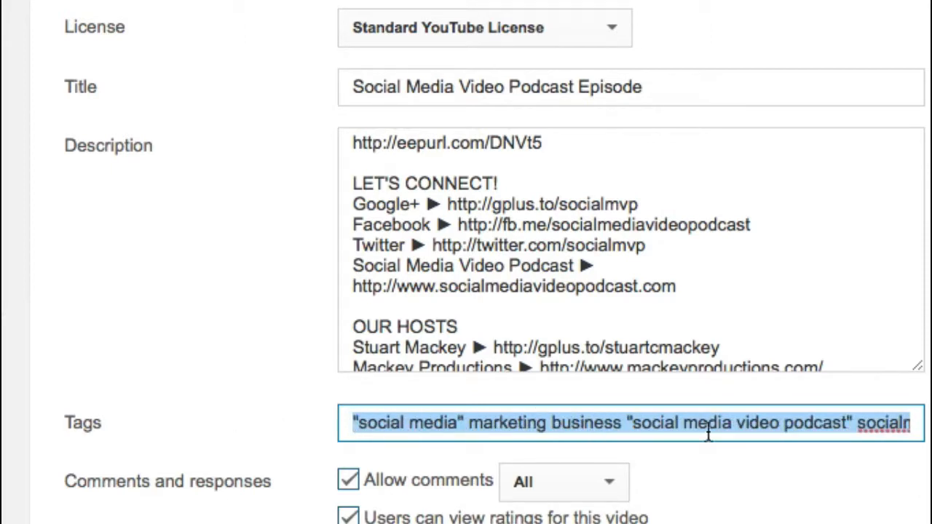
{"action": "left_click", "coordinate": [830, 427]}
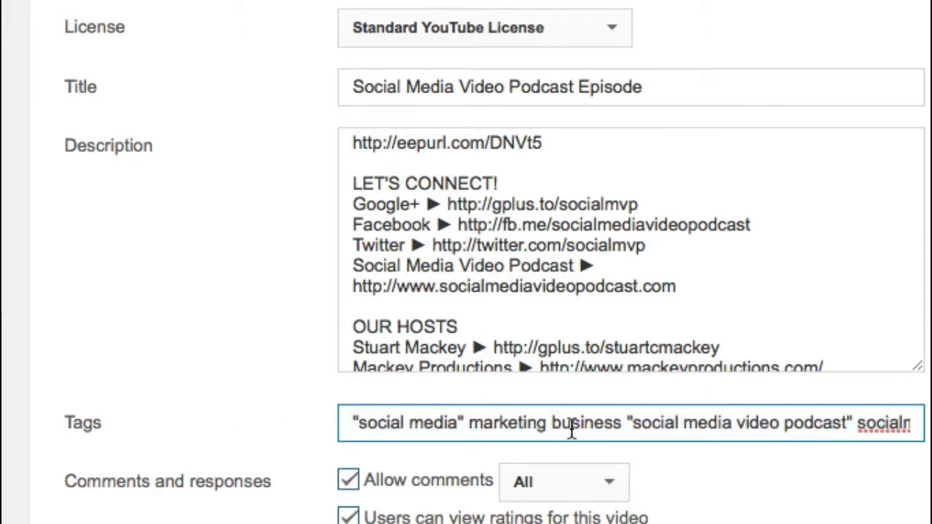
{"action": "left_click_drag", "start_coordinate": [727, 424], "coordinate": [919, 423]}
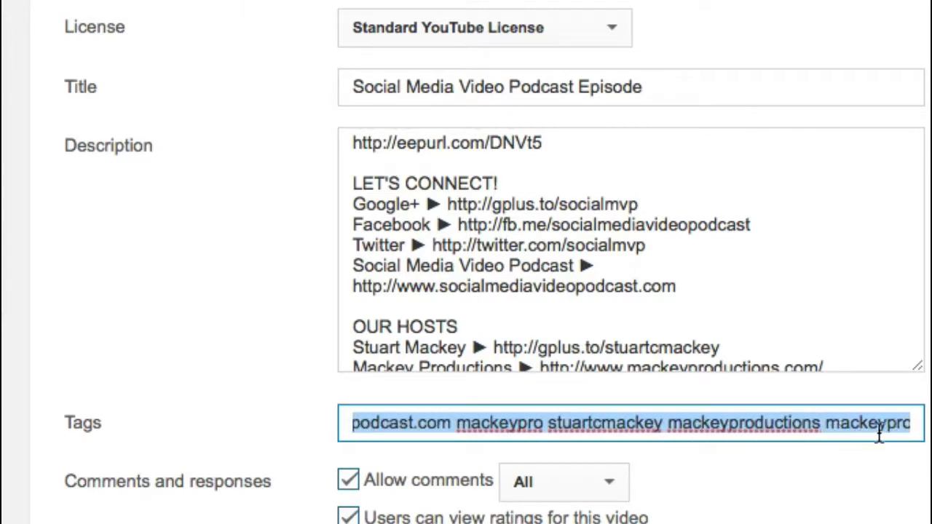
{"action": "left_click", "coordinate": [437, 425]}
{"action": "left_click_drag", "start_coordinate": [424, 427], "coordinate": [297, 427]}
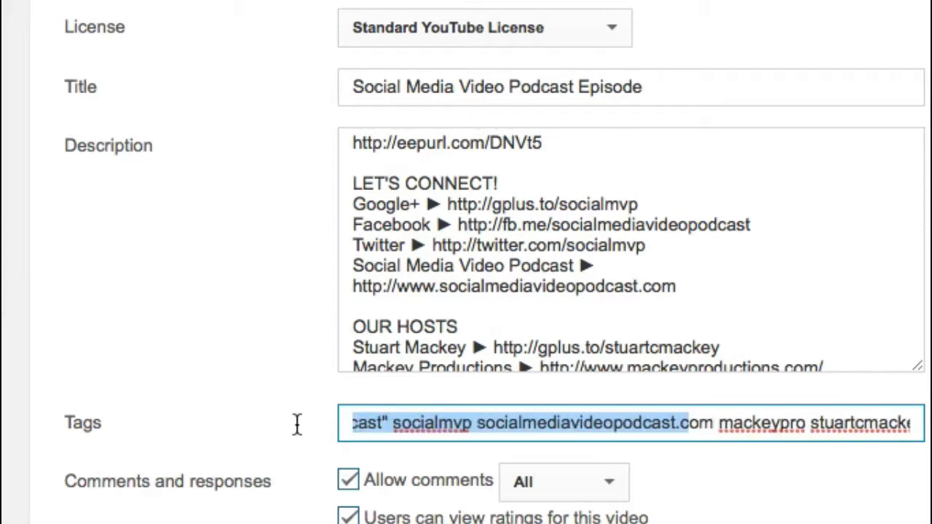
{"action": "left_click", "coordinate": [616, 427]}
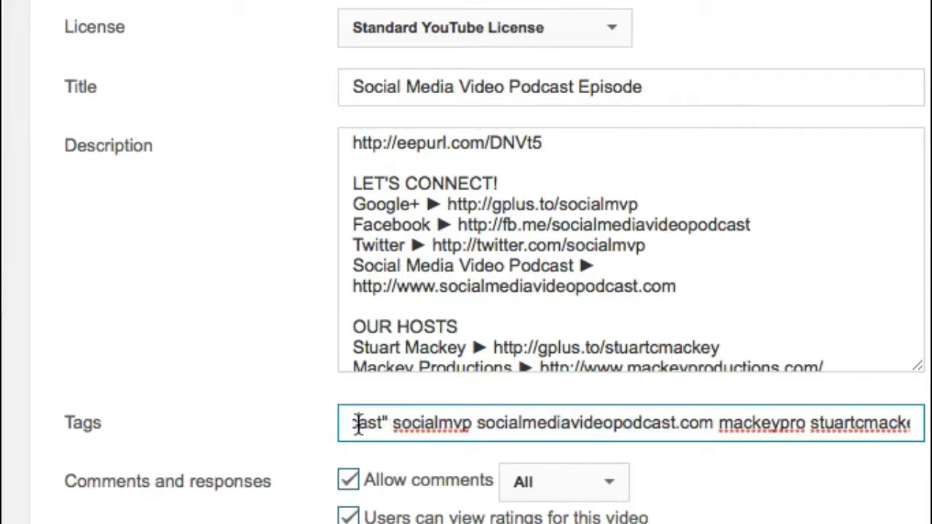
{"action": "left_click_drag", "start_coordinate": [358, 425], "coordinate": [313, 425]}
{"action": "left_click", "coordinate": [477, 421]}
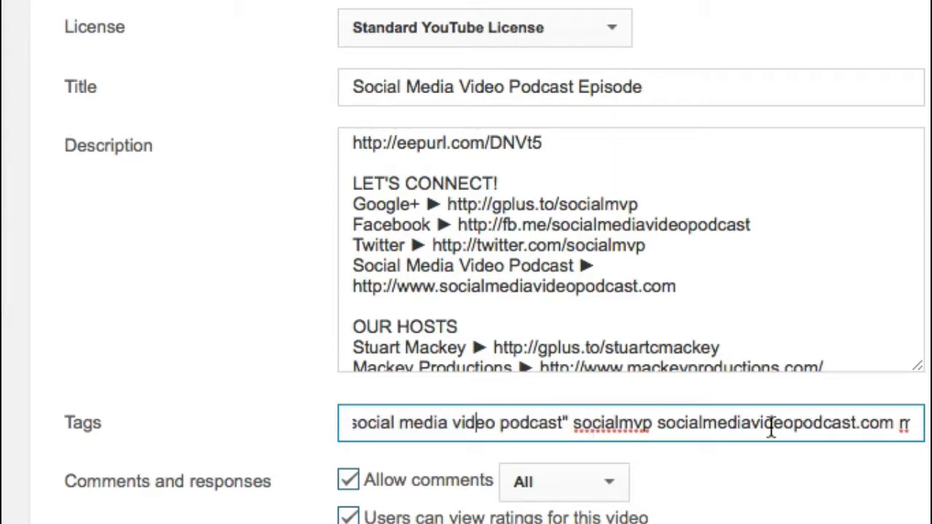
{"action": "left_click_drag", "start_coordinate": [897, 425], "coordinate": [923, 429]}
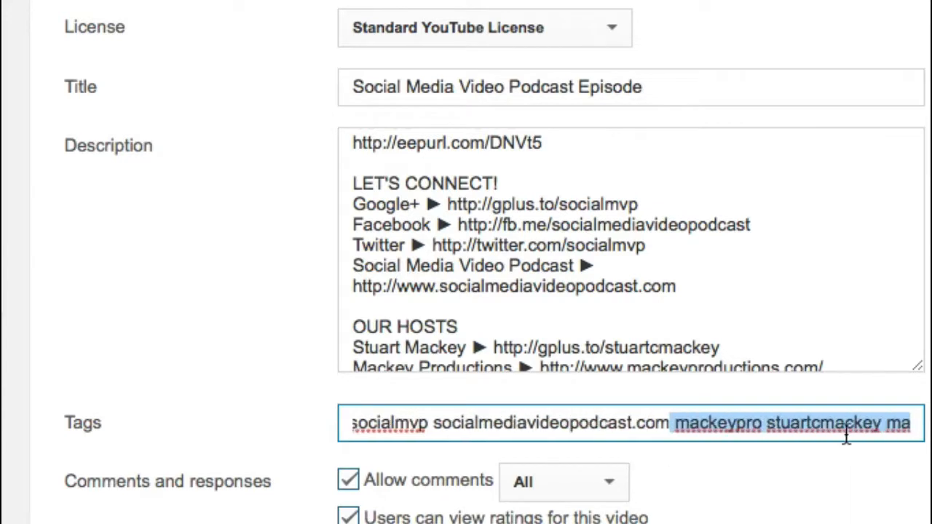
{"action": "left_click", "coordinate": [707, 426]}
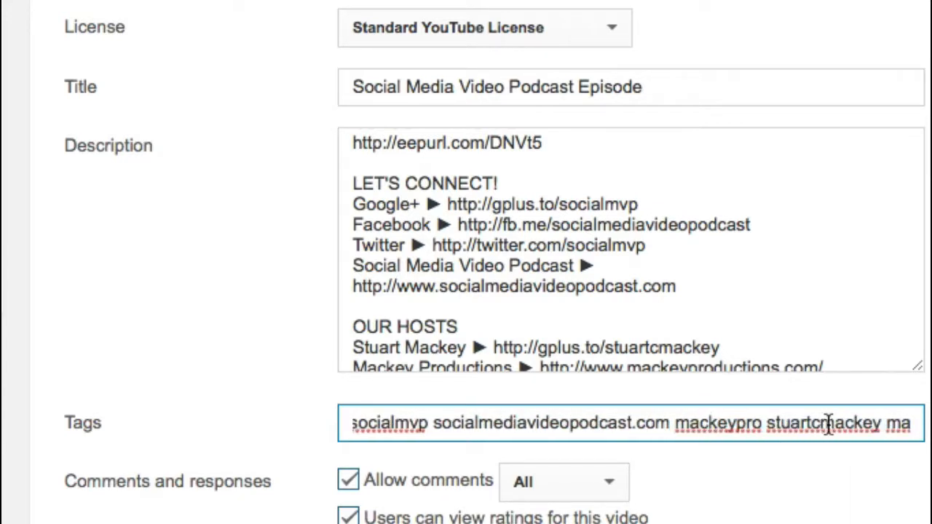
{"action": "left_click_drag", "start_coordinate": [824, 425], "coordinate": [926, 426]}
{"action": "left_click", "coordinate": [901, 426]}
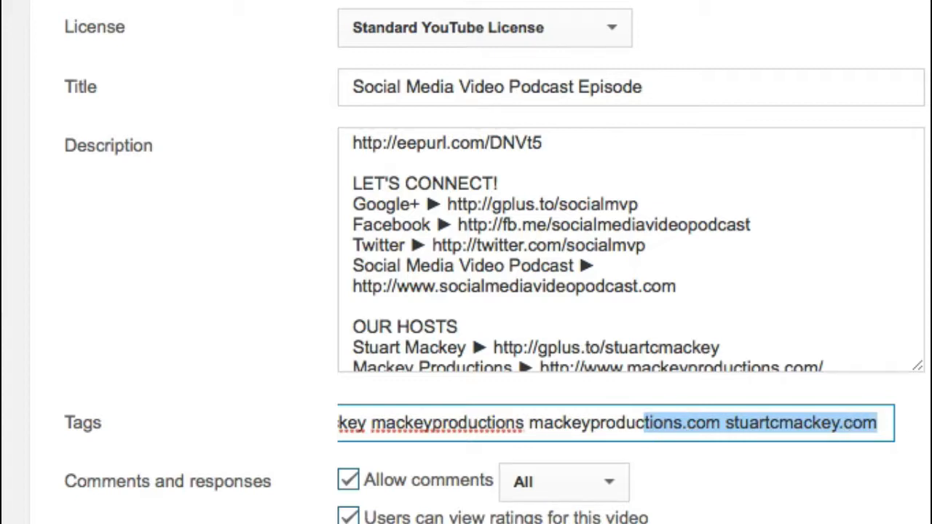
{"action": "left_click", "coordinate": [751, 426]}
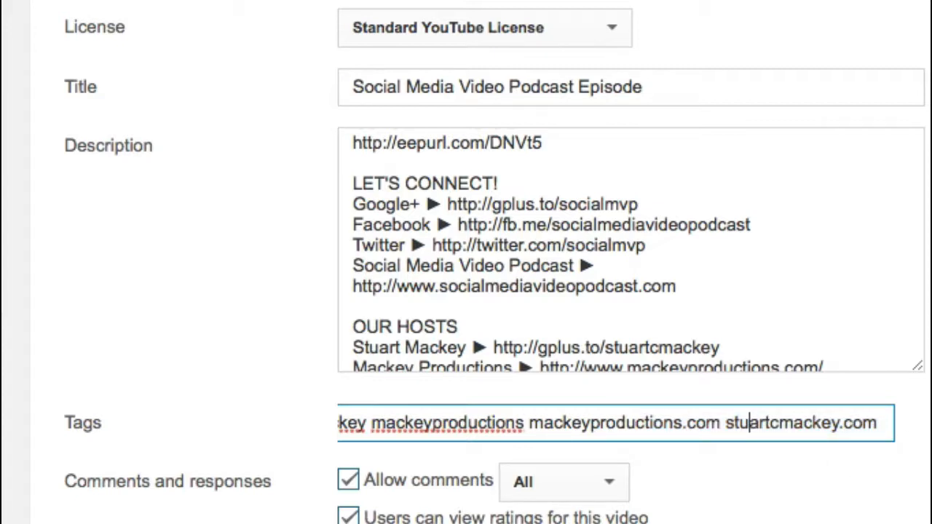
Step: View the comment permission options for default uploads, keeping comments set to All
{"action": "scroll", "coordinate": [183, 370], "scroll_direction": "down", "scroll_amount": 3}
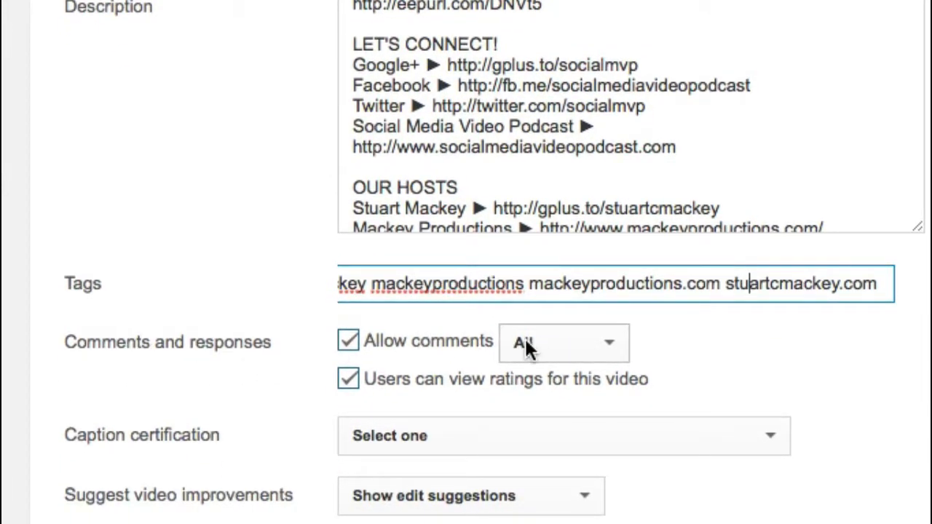
{"action": "left_click", "coordinate": [548, 342]}
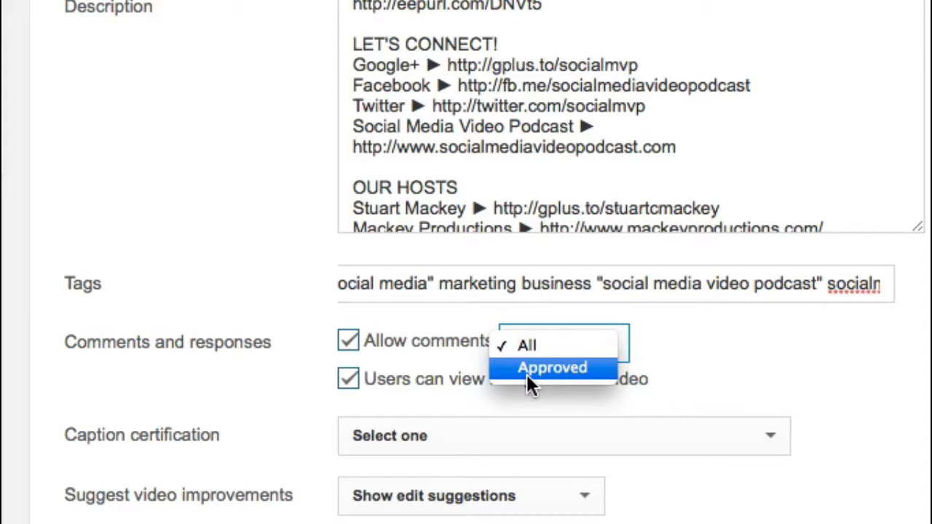
{"action": "left_click", "coordinate": [764, 357]}
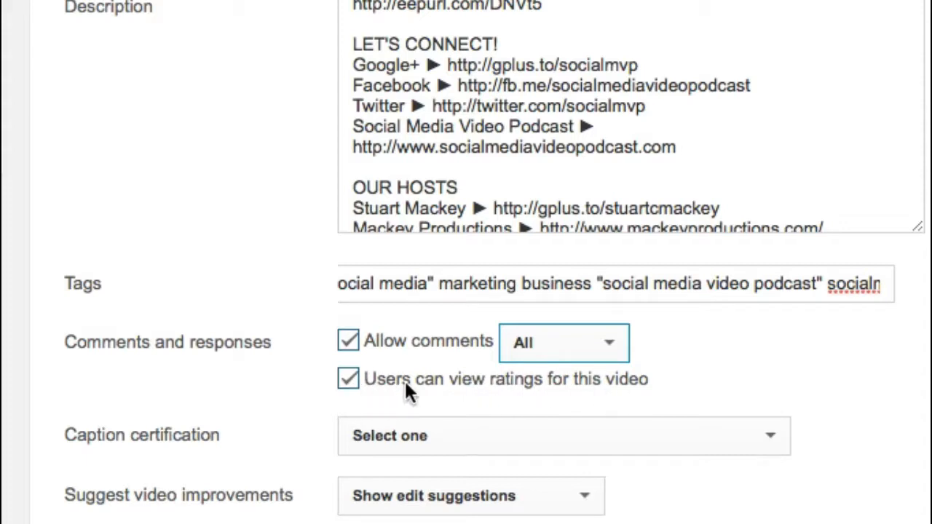
Step: View the caption certification choices without picking one, and set Suggest video improvements to Never show edit suggestions
{"action": "scroll", "coordinate": [451, 386], "scroll_direction": "up", "scroll_amount": 1}
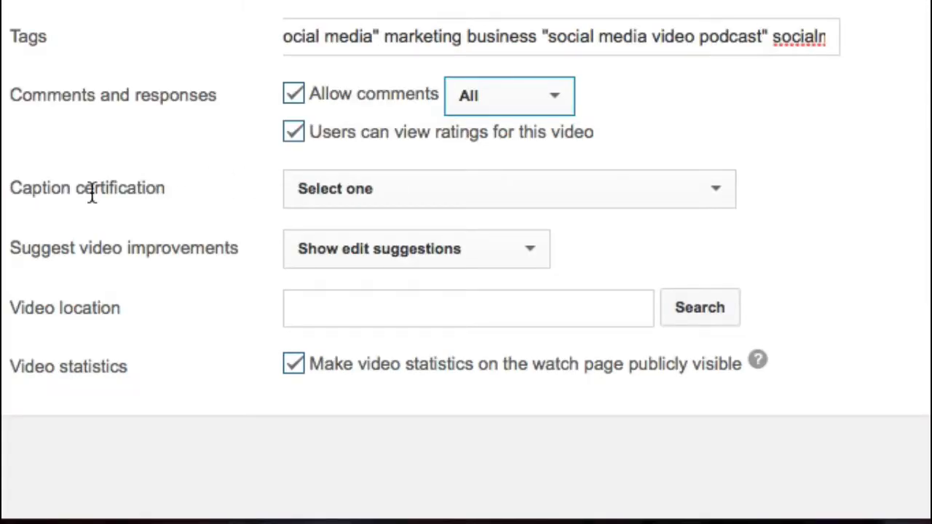
{"action": "left_click", "coordinate": [689, 188]}
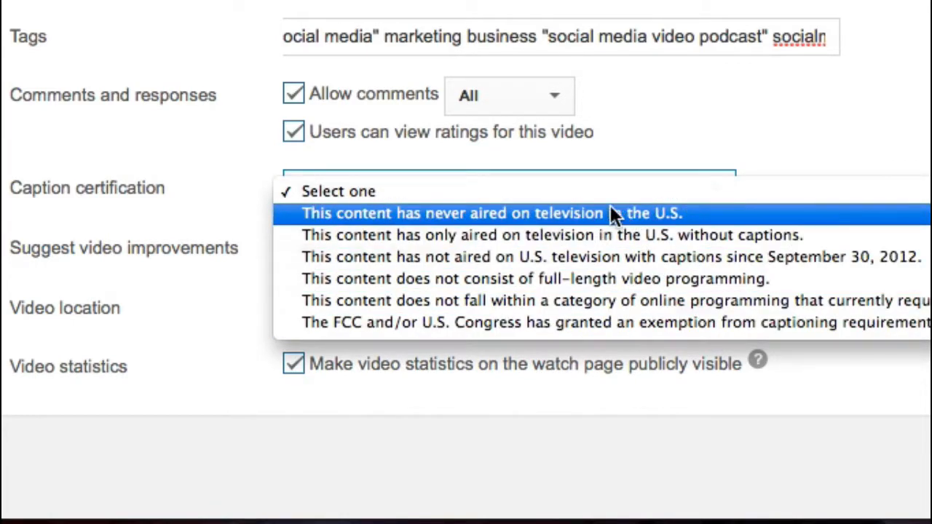
{"action": "left_click", "coordinate": [826, 134]}
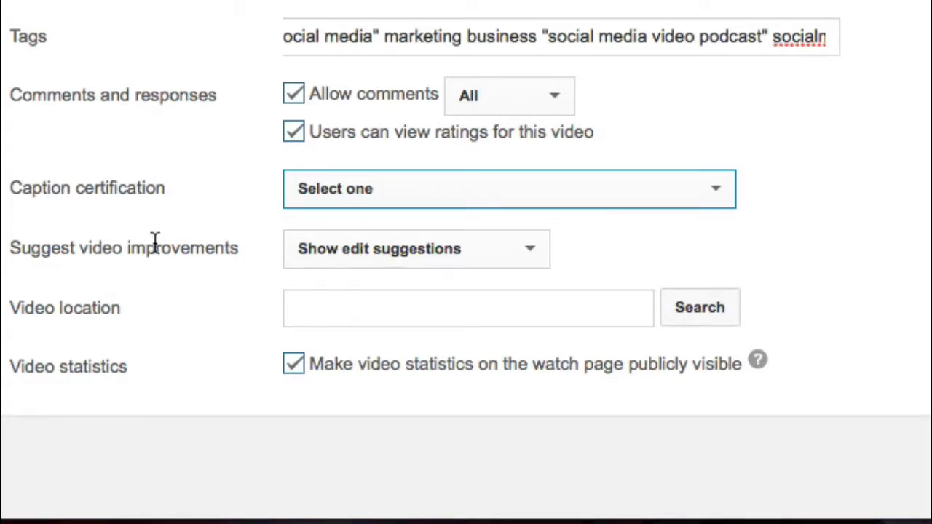
{"action": "left_click", "coordinate": [381, 261]}
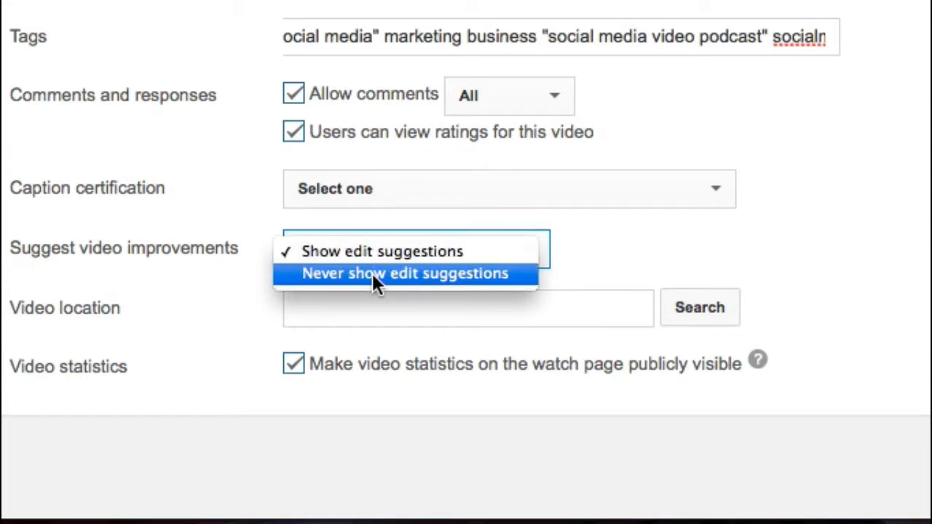
{"action": "left_click", "coordinate": [373, 276]}
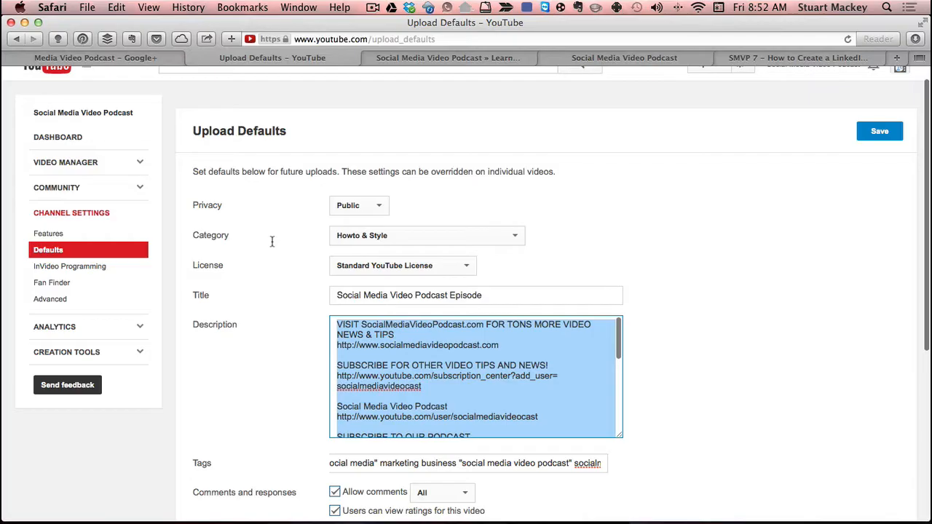
Step: Deselect the default description text, stretch its box until the whole text fits, and look over the upload defaults again
{"action": "left_click", "coordinate": [410, 375]}
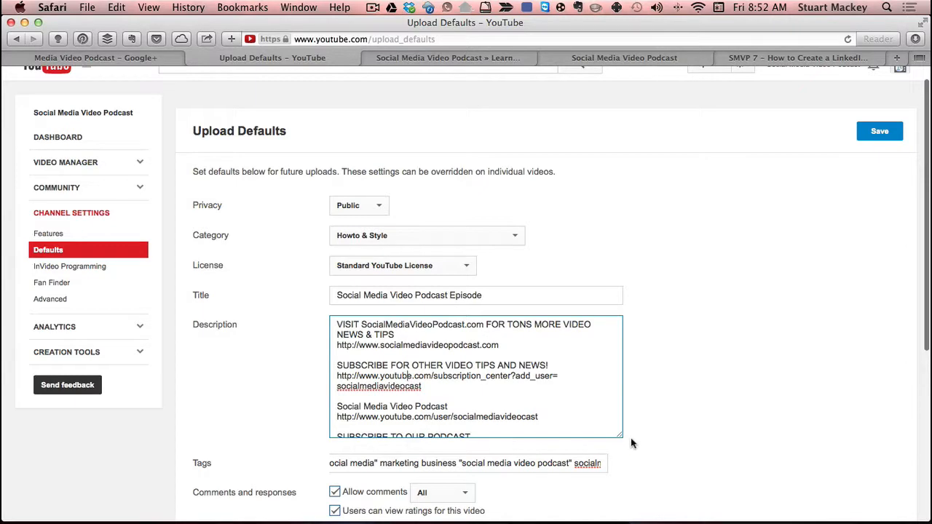
{"action": "scroll", "coordinate": [627, 433], "scroll_direction": "up", "scroll_amount": 1}
{"action": "scroll", "coordinate": [658, 444], "scroll_direction": "down", "scroll_amount": 5}
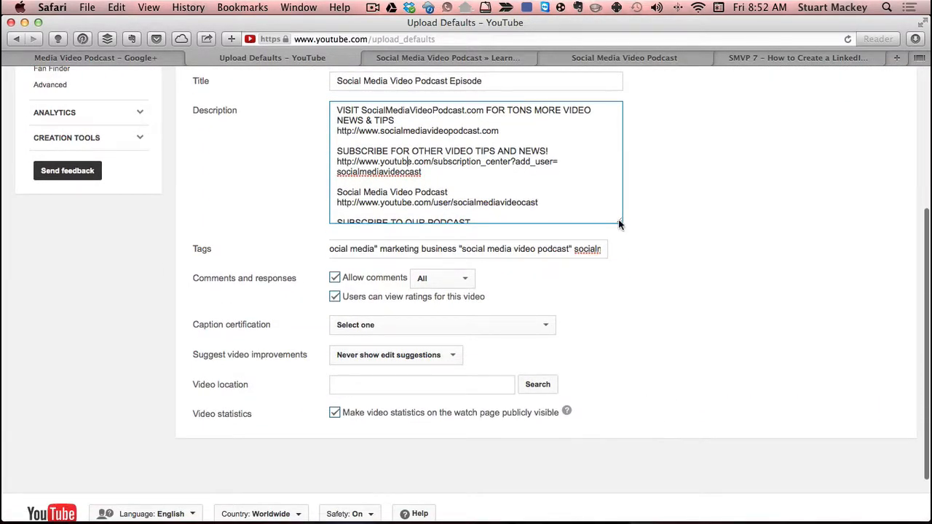
{"action": "left_click_drag", "start_coordinate": [619, 220], "coordinate": [619, 413]}
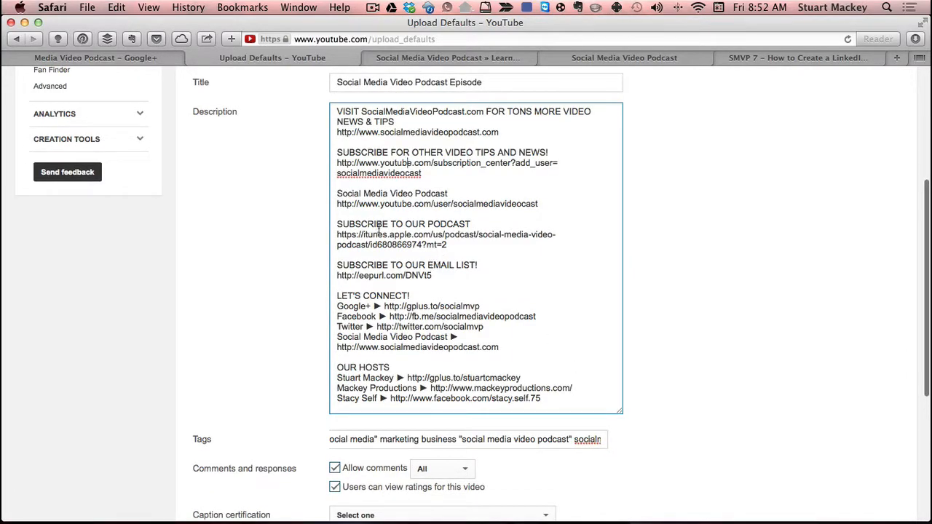
{"action": "scroll", "coordinate": [665, 377], "scroll_direction": "up", "scroll_amount": 2}
{"action": "scroll", "coordinate": [665, 374], "scroll_direction": "up", "scroll_amount": 5}
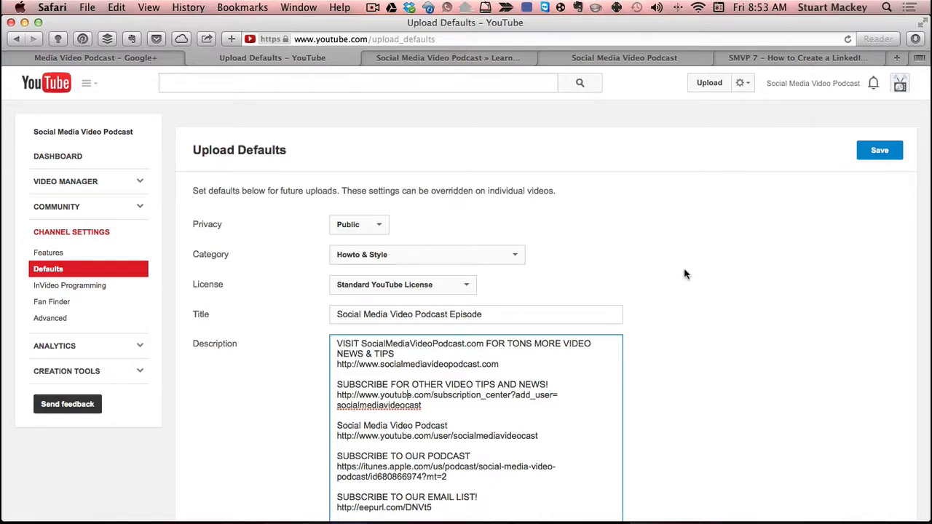
{"action": "scroll", "coordinate": [450, 448], "scroll_direction": "down", "scroll_amount": 3}
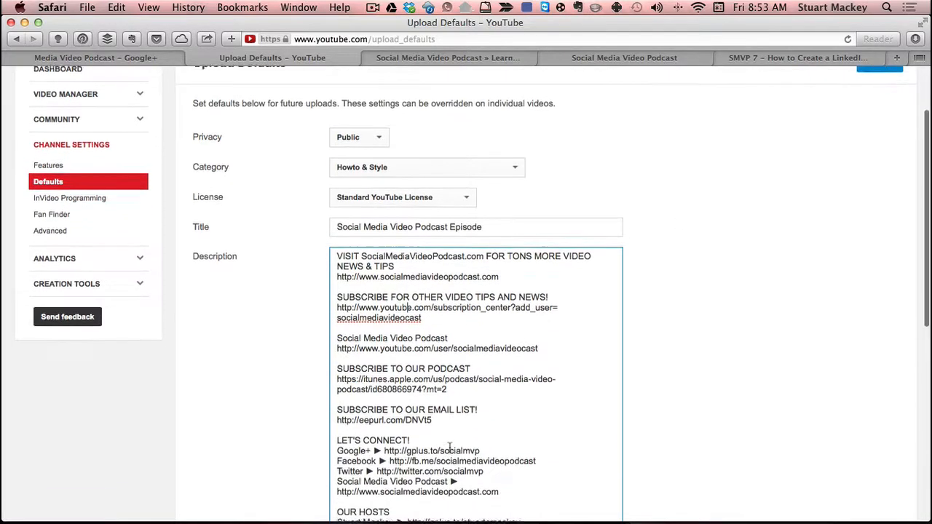
{"action": "scroll", "coordinate": [413, 360], "scroll_direction": "up", "scroll_amount": 2}
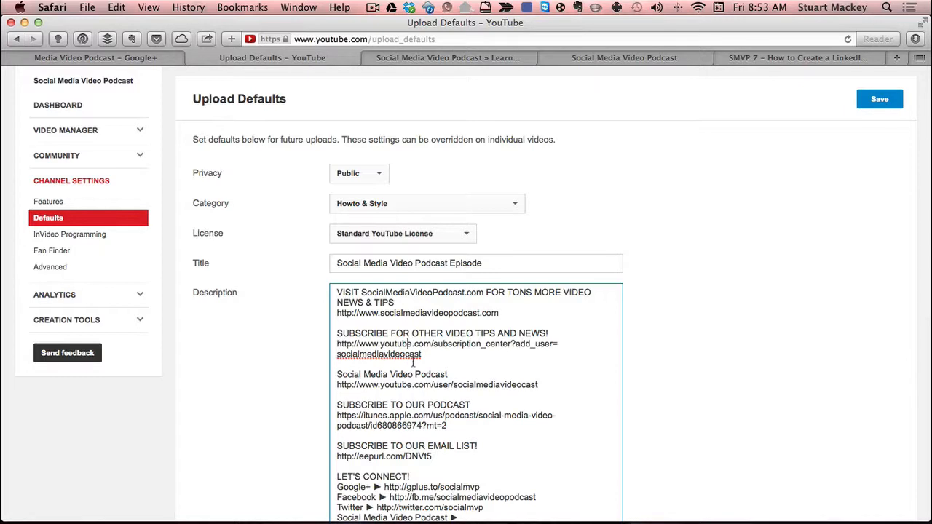
{"action": "scroll", "coordinate": [764, 203], "scroll_direction": "up", "scroll_amount": 2}
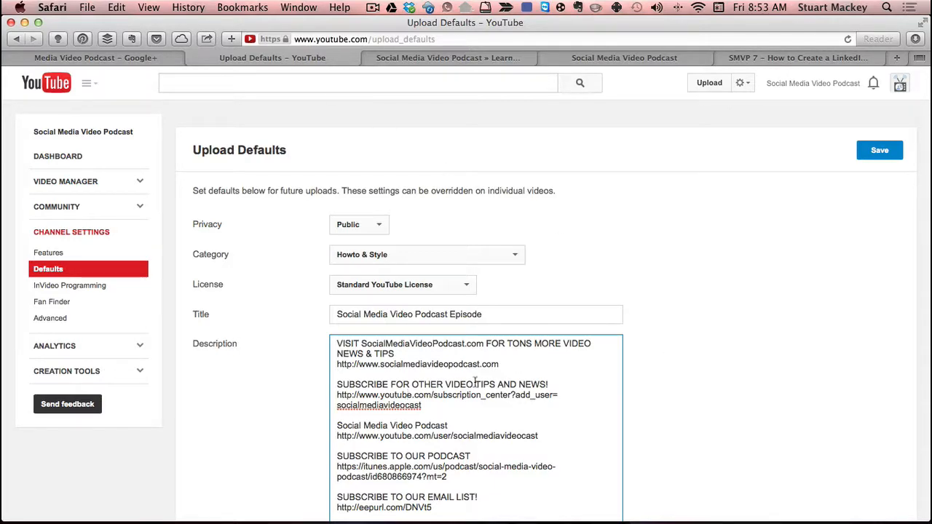
Step: Look over the whole default description, along with the default title and tags that uploads will start from
{"action": "scroll", "coordinate": [538, 392], "scroll_direction": "down", "scroll_amount": 5}
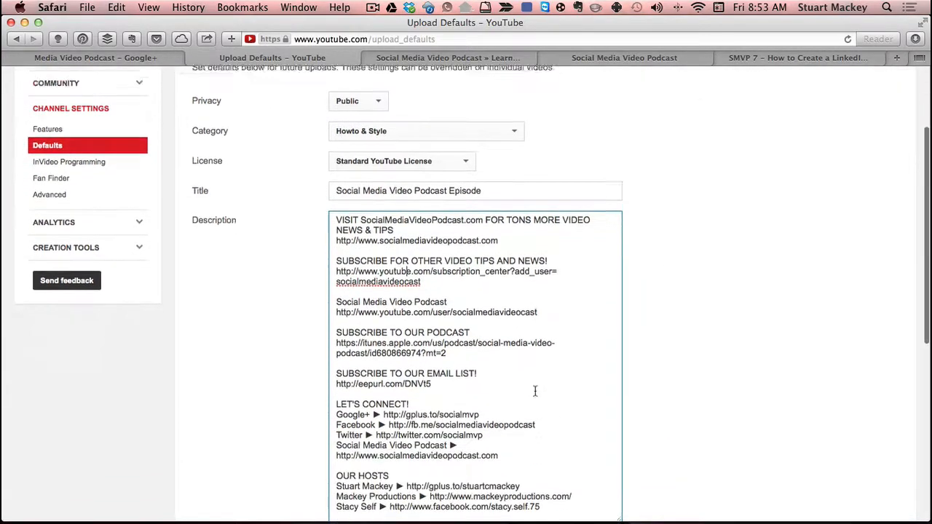
{"action": "scroll", "coordinate": [508, 318], "scroll_direction": "down", "scroll_amount": 2}
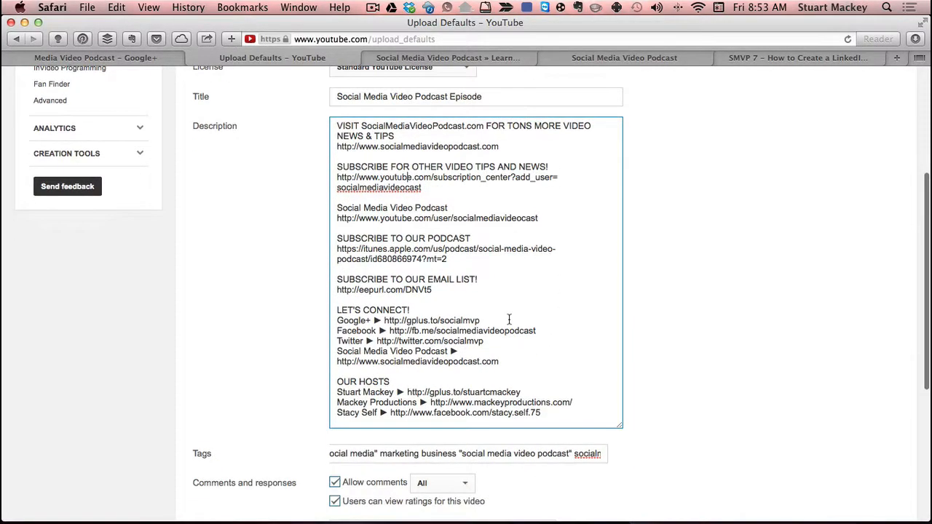
{"action": "left_click", "coordinate": [375, 167]}
{"action": "left_click", "coordinate": [338, 126]}
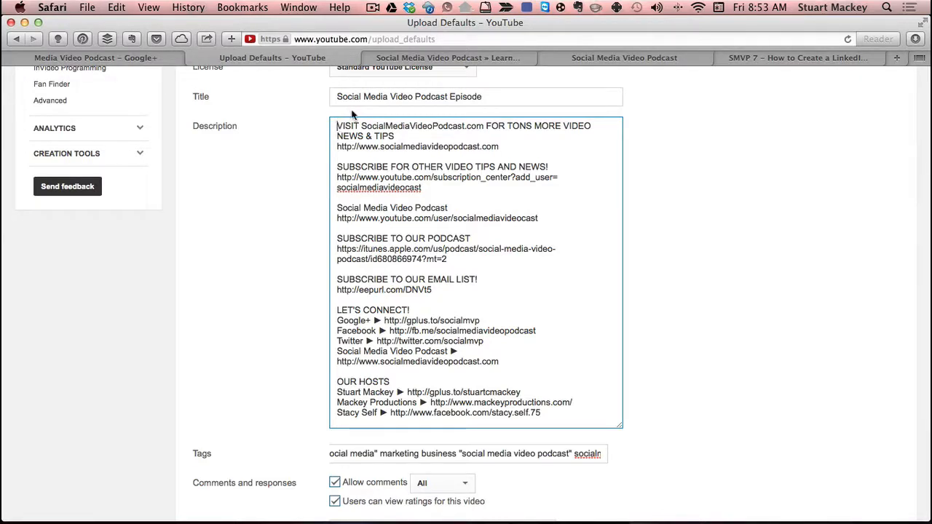
{"action": "left_click", "coordinate": [350, 97]}
{"action": "left_click", "coordinate": [366, 236]}
{"action": "left_click", "coordinate": [422, 455]}
Step: Try a "----" separator on the blank line below the website address in the default description, and remove it again
{"action": "left_click", "coordinate": [339, 157]}
{"action": "type", "text": "----"}
{"action": "key", "text": "BackSpace"}
{"action": "key", "text": "BackSpace"}
{"action": "key", "text": "BackSpace"}
{"action": "key", "text": "BackSpace"}
Step: Highlight the website and subscribe lines of the default description, and revisit the title, tags and email list link
{"action": "left_click_drag", "start_coordinate": [338, 126], "coordinate": [340, 191]}
{"action": "left_click", "coordinate": [367, 97]}
{"action": "left_click", "coordinate": [508, 453]}
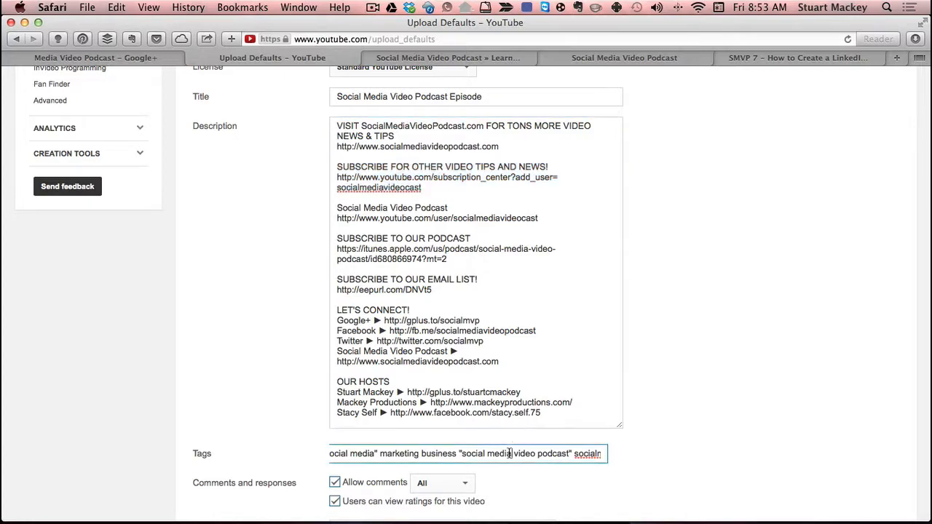
{"action": "left_click", "coordinate": [434, 289]}
{"action": "scroll", "coordinate": [544, 306], "scroll_direction": "down", "scroll_amount": 2}
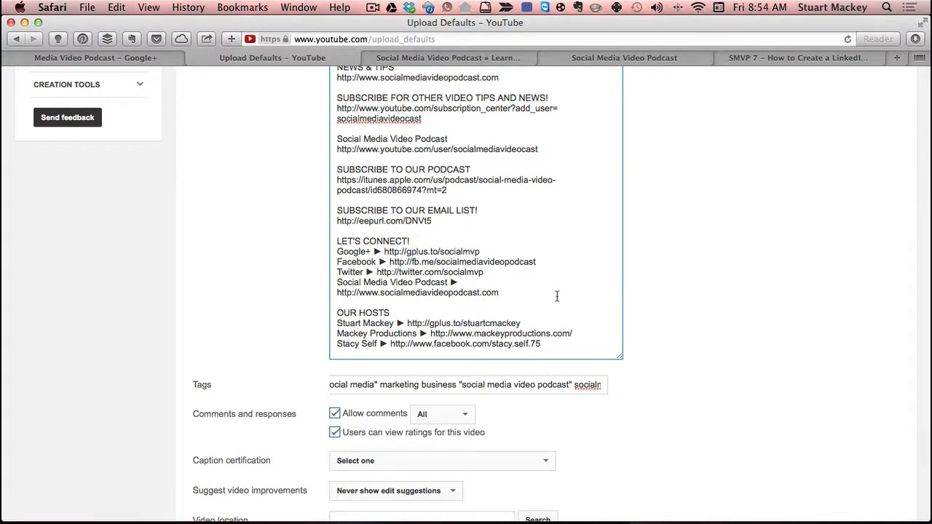
Step: Check all the upload defaults from privacy down to video statistics once more and save them
{"action": "scroll", "coordinate": [507, 279], "scroll_direction": "up", "scroll_amount": 6}
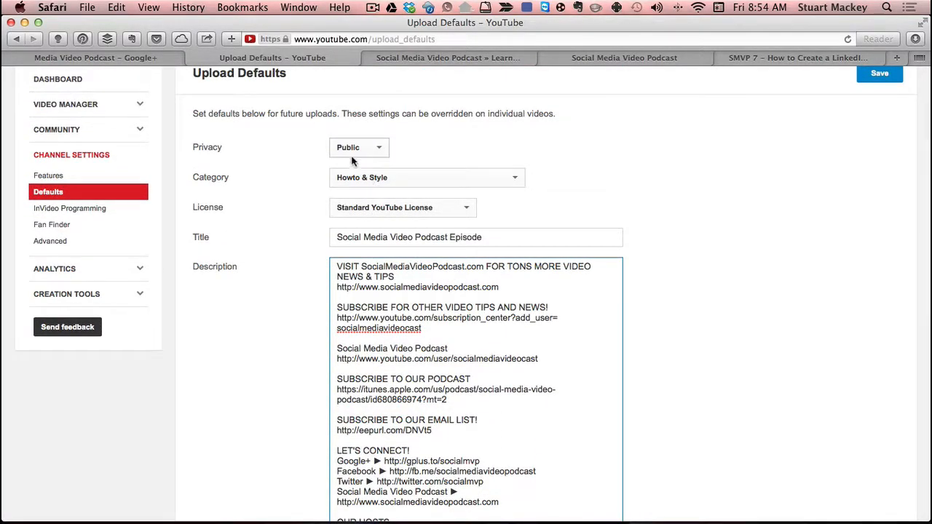
{"action": "scroll", "coordinate": [685, 337], "scroll_direction": "down", "scroll_amount": 7}
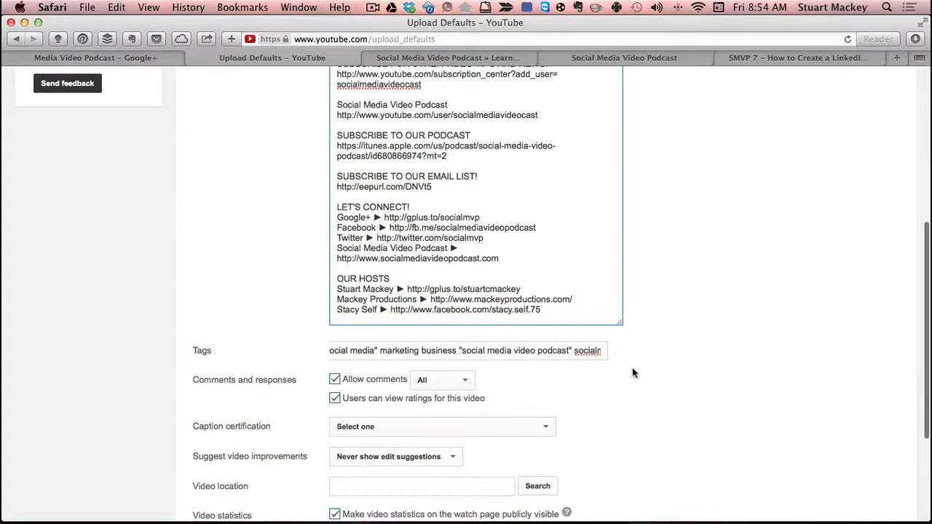
{"action": "scroll", "coordinate": [670, 387], "scroll_direction": "down", "scroll_amount": 3}
{"action": "scroll", "coordinate": [676, 373], "scroll_direction": "up", "scroll_amount": 10}
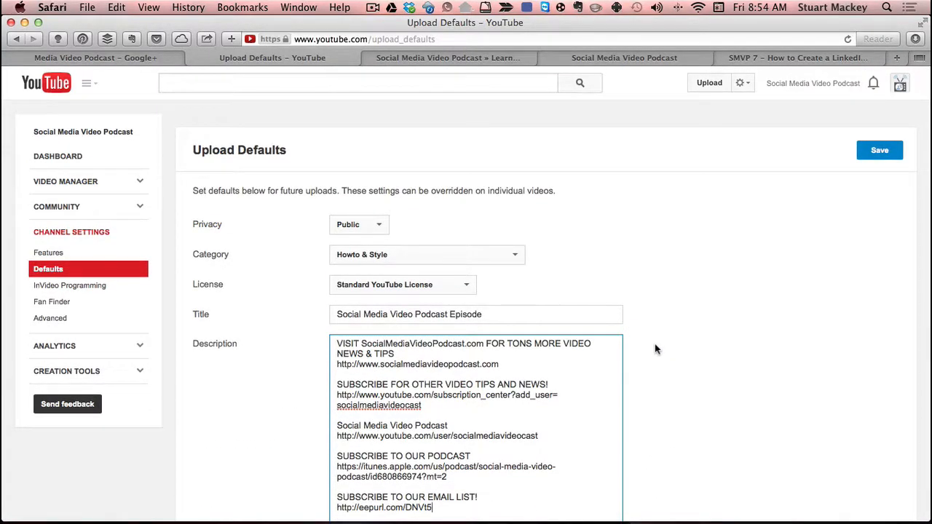
{"action": "scroll", "coordinate": [732, 367], "scroll_direction": "down", "scroll_amount": 1}
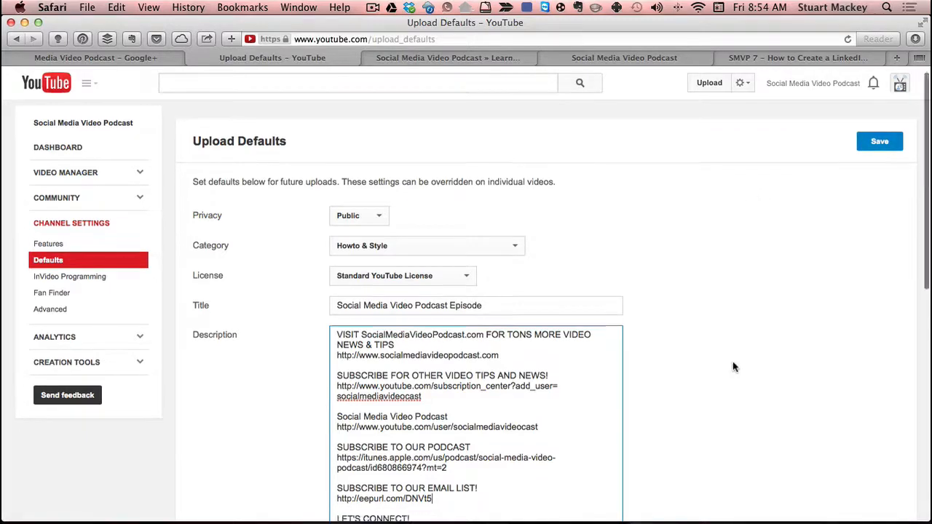
{"action": "scroll", "coordinate": [732, 367], "scroll_direction": "down", "scroll_amount": 3}
{"action": "scroll", "coordinate": [852, 212], "scroll_direction": "up", "scroll_amount": 4}
{"action": "left_click", "coordinate": [878, 151]}
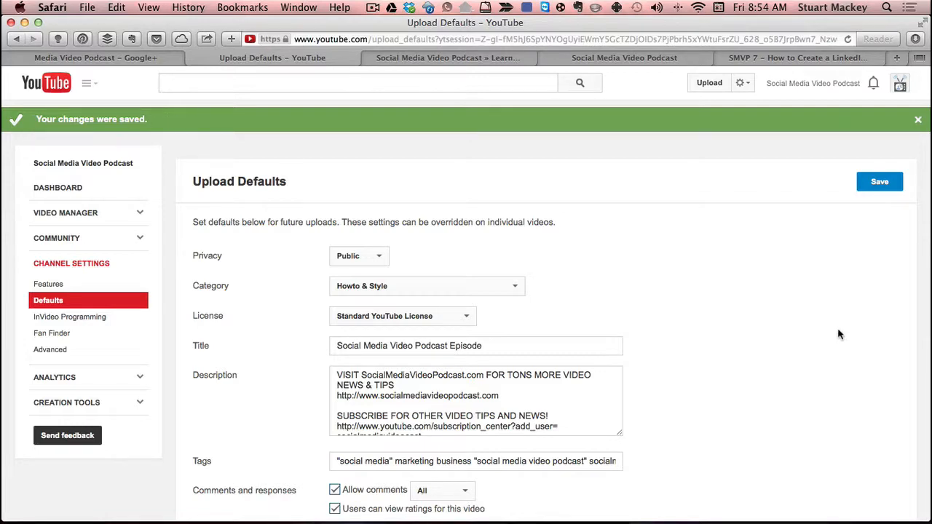
Step: Review the saved upload defaults, pointing out the description and tags that can be overridden on individual videos
{"action": "scroll", "coordinate": [726, 351], "scroll_direction": "down", "scroll_amount": 4}
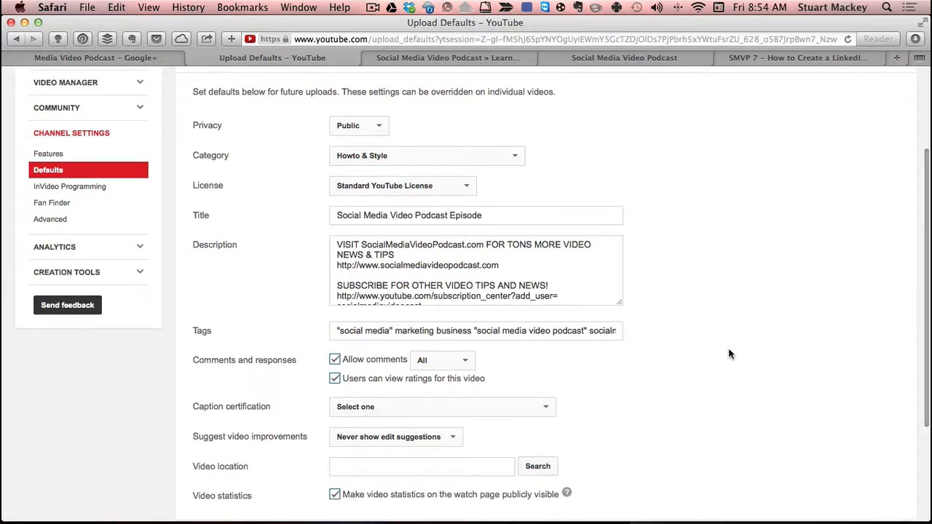
{"action": "scroll", "coordinate": [730, 350], "scroll_direction": "up", "scroll_amount": 3}
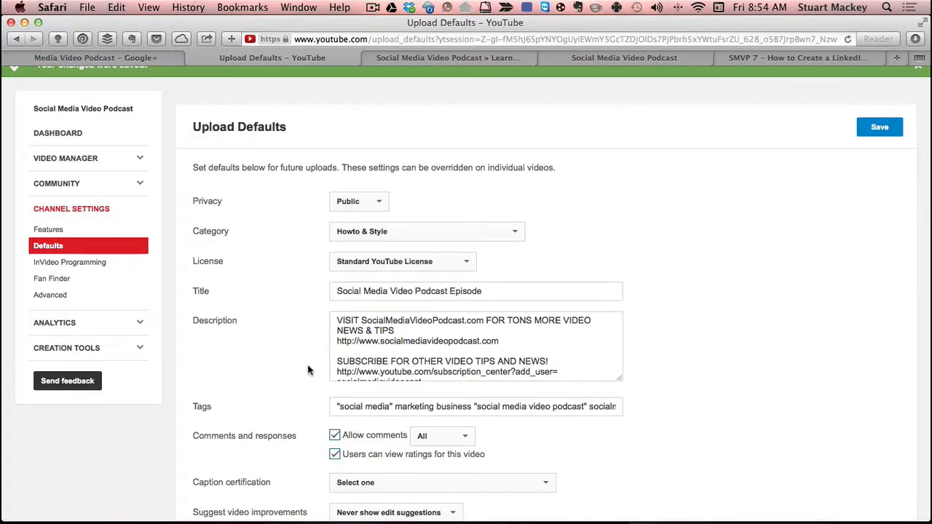
{"action": "left_click", "coordinate": [387, 334]}
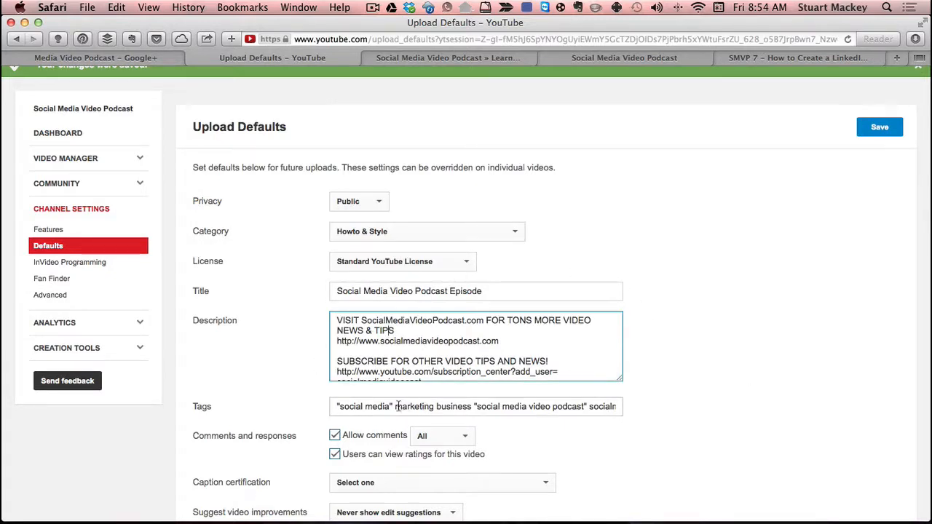
{"action": "left_click", "coordinate": [398, 407]}
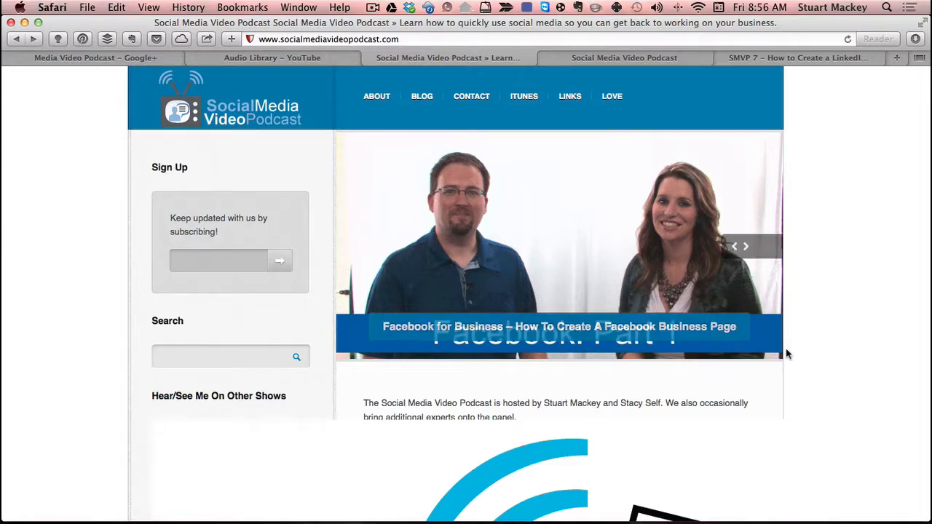
Step: Switch from the podcast's website to the Social Media Video Podcast page on Facebook
{"action": "left_click", "coordinate": [610, 56]}
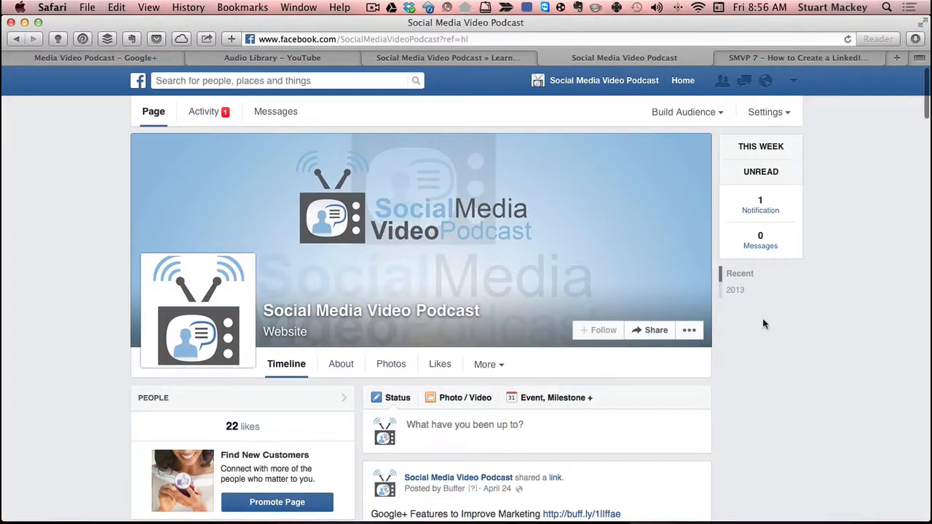